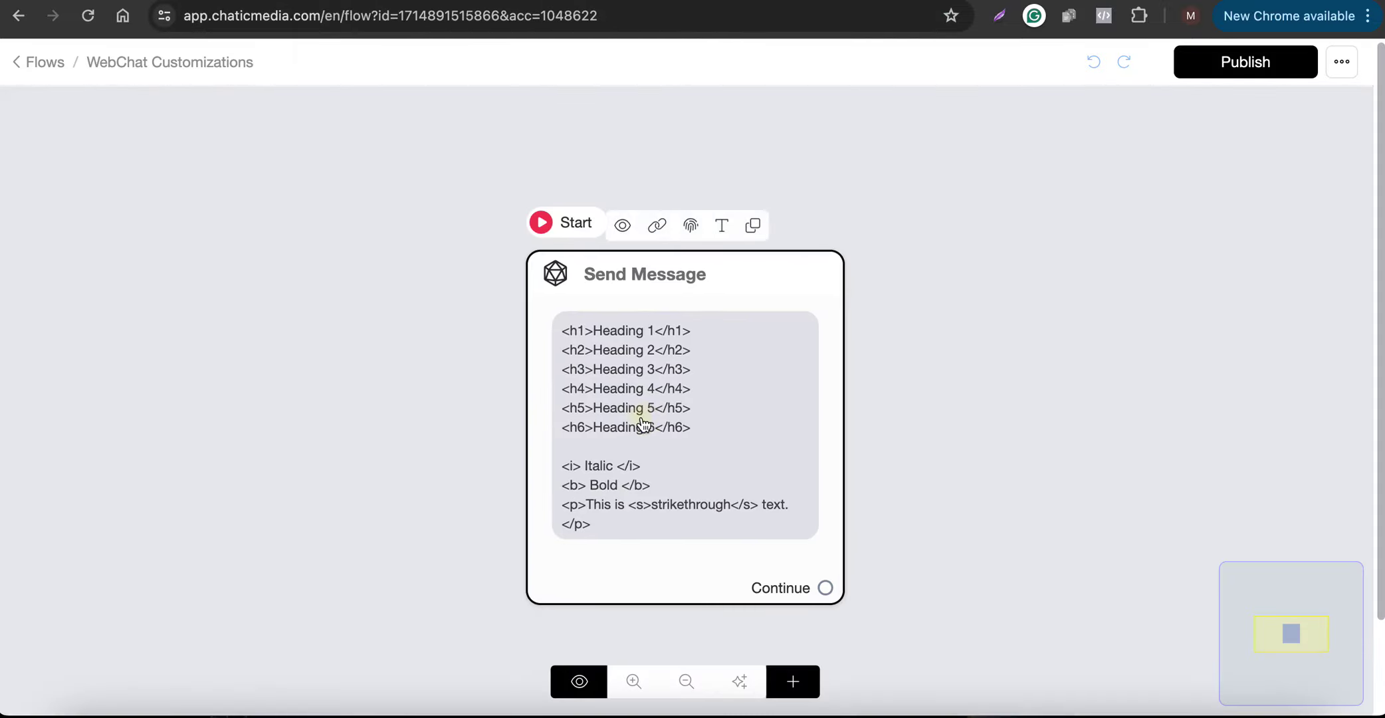
Step: Review the Send Message step's HTML markup: h1 heading, Heading 2–3, italic and strikethrough lines
click(642, 424)
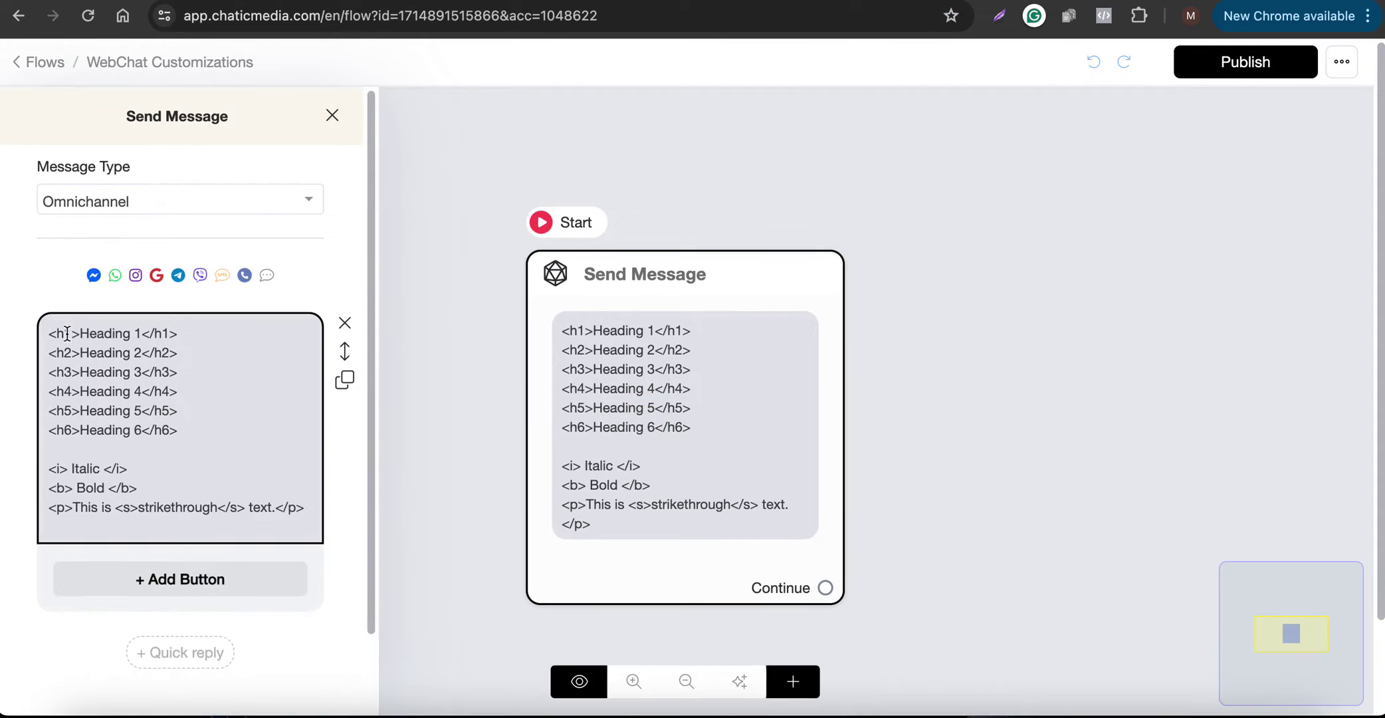
drag(80, 333, 27, 332)
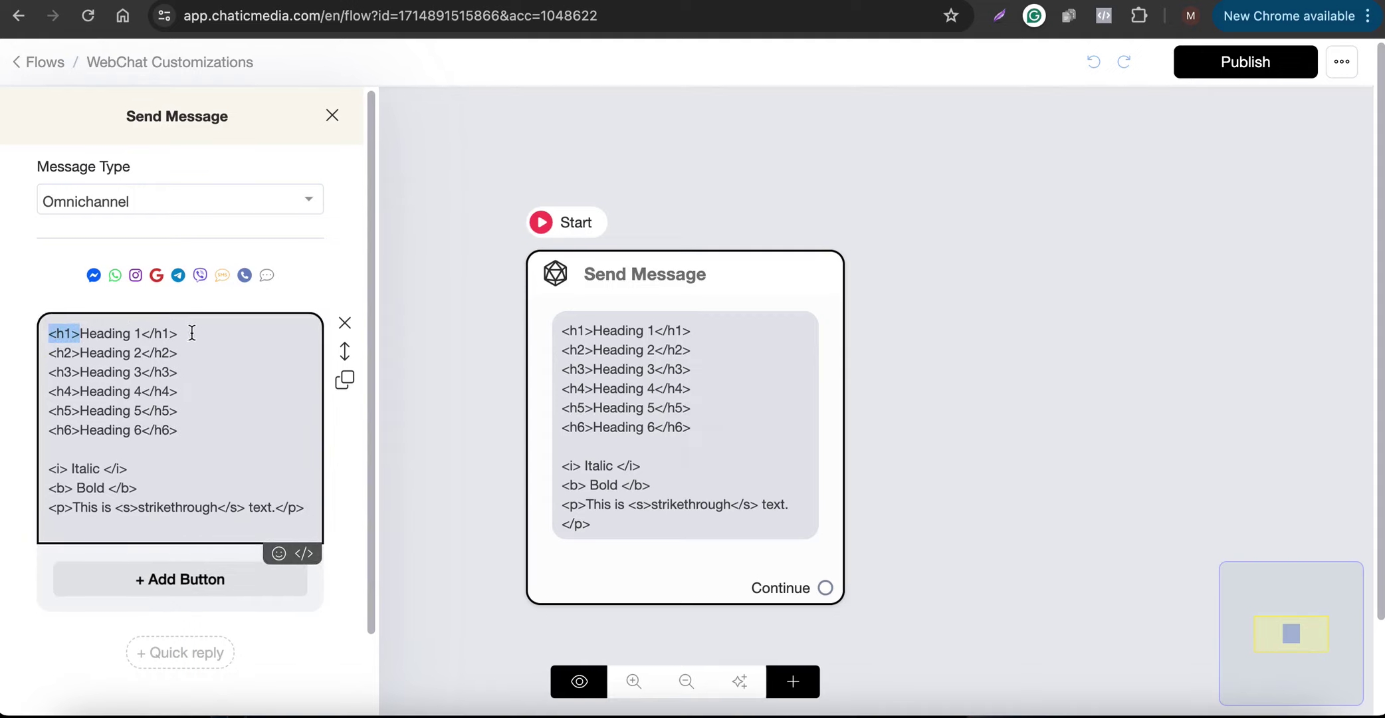
drag(192, 332, 45, 324)
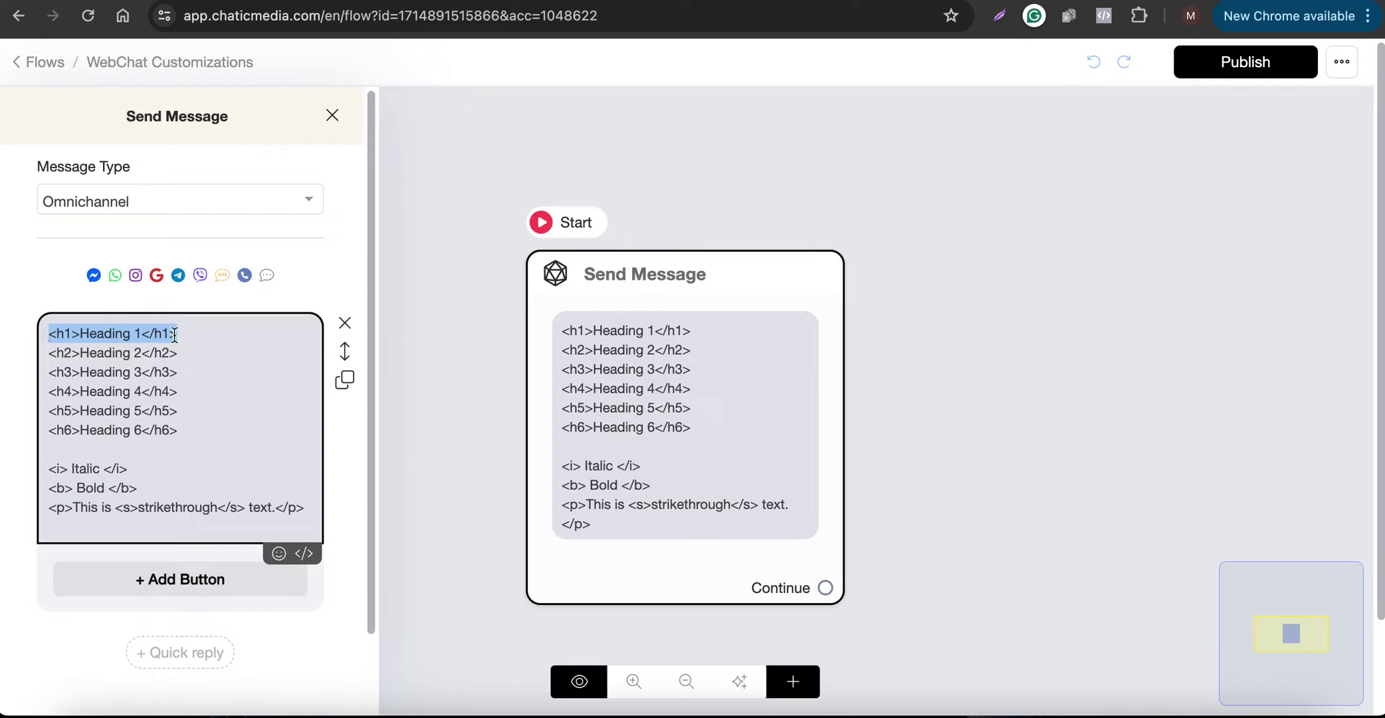
drag(178, 352, 30, 379)
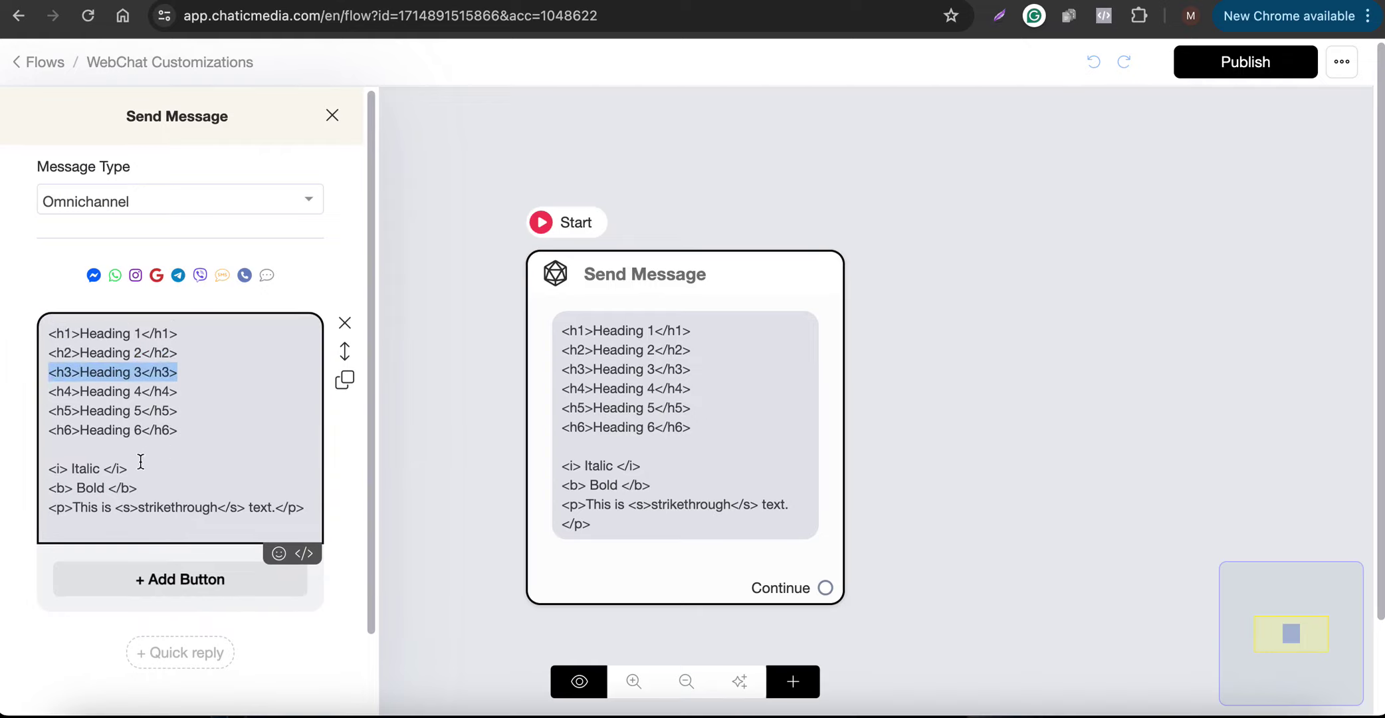
drag(171, 471, 60, 468)
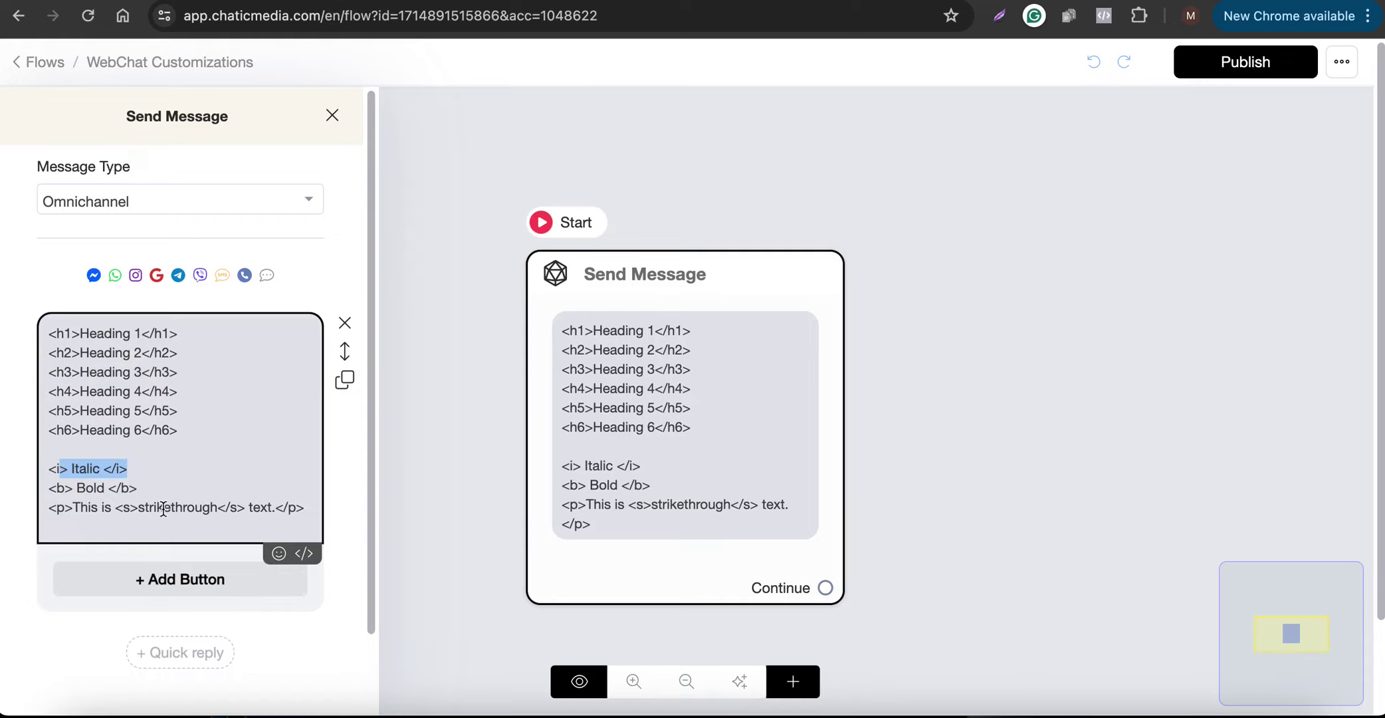
drag(124, 506, 212, 506)
click(440, 420)
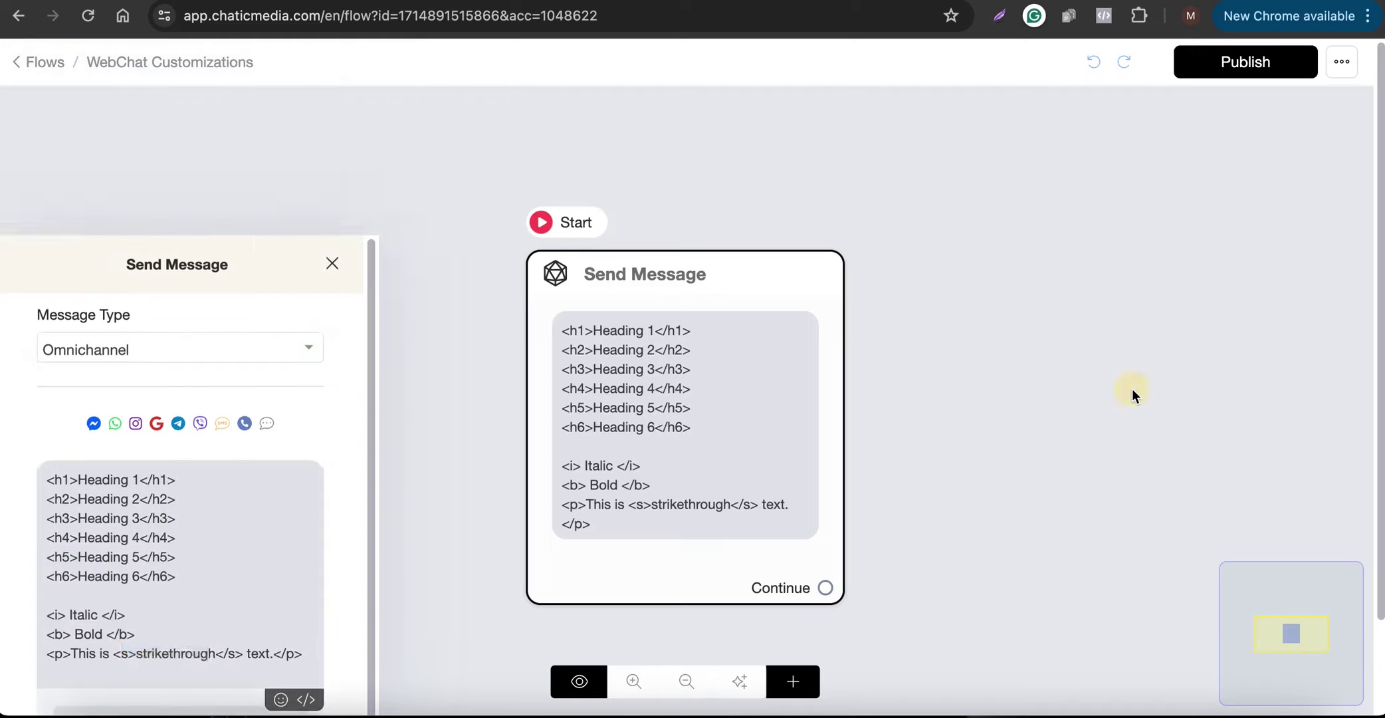
Step: Add Send Message #1 as the starting step, continuing into the existing Send Message step
mouse_move(655, 485)
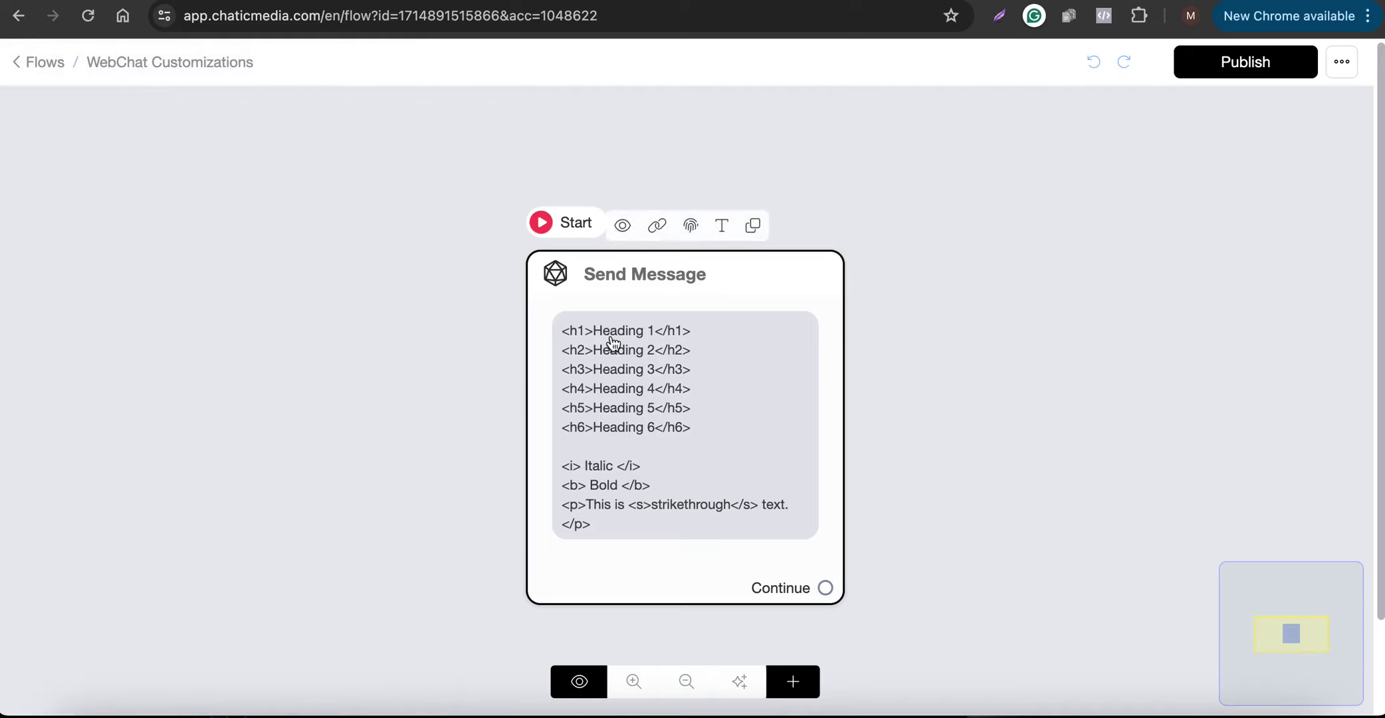
scroll(633, 485, down, 3)
click(793, 681)
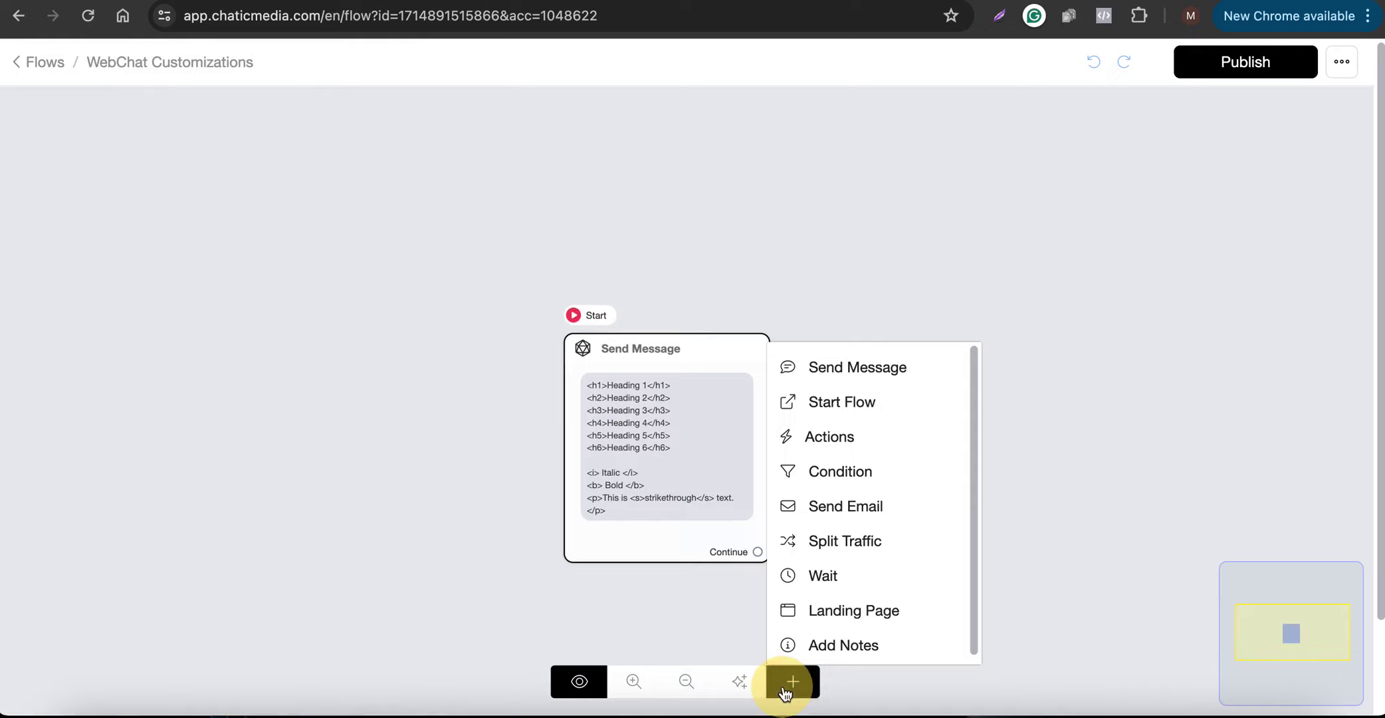
click(867, 374)
drag(1007, 449, 395, 454)
click(376, 408)
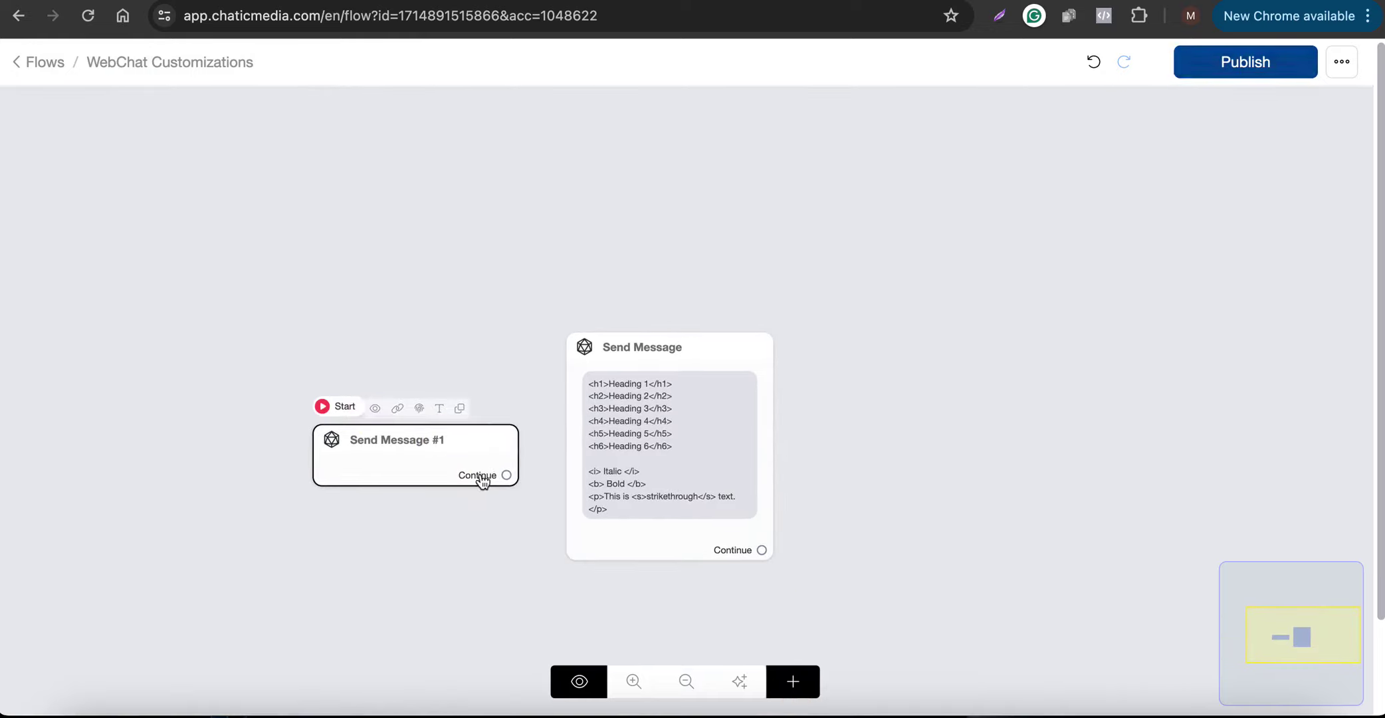
drag(507, 474, 659, 372)
Step: Copy 'Heading 1' from the HTML message and paste it into a new text block in Send Message #1
click(651, 427)
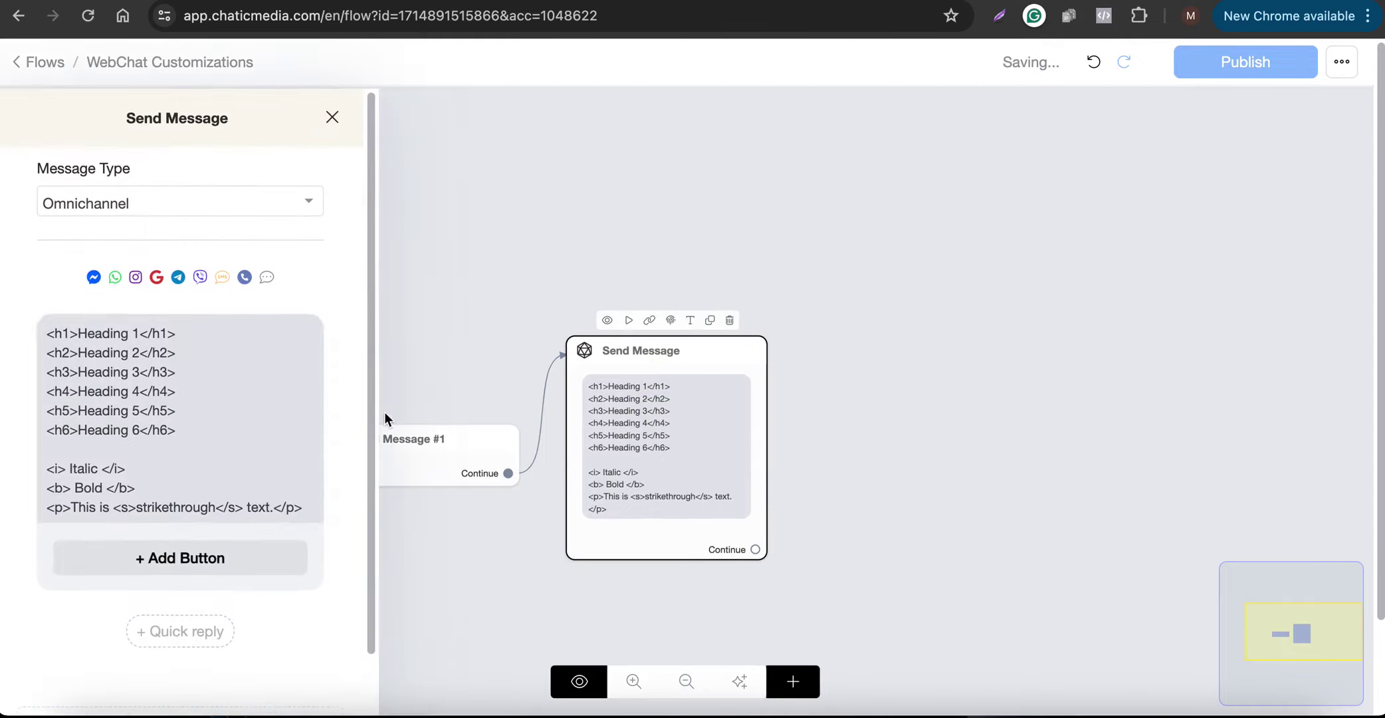
drag(79, 333, 142, 334)
key(ctrl+c)
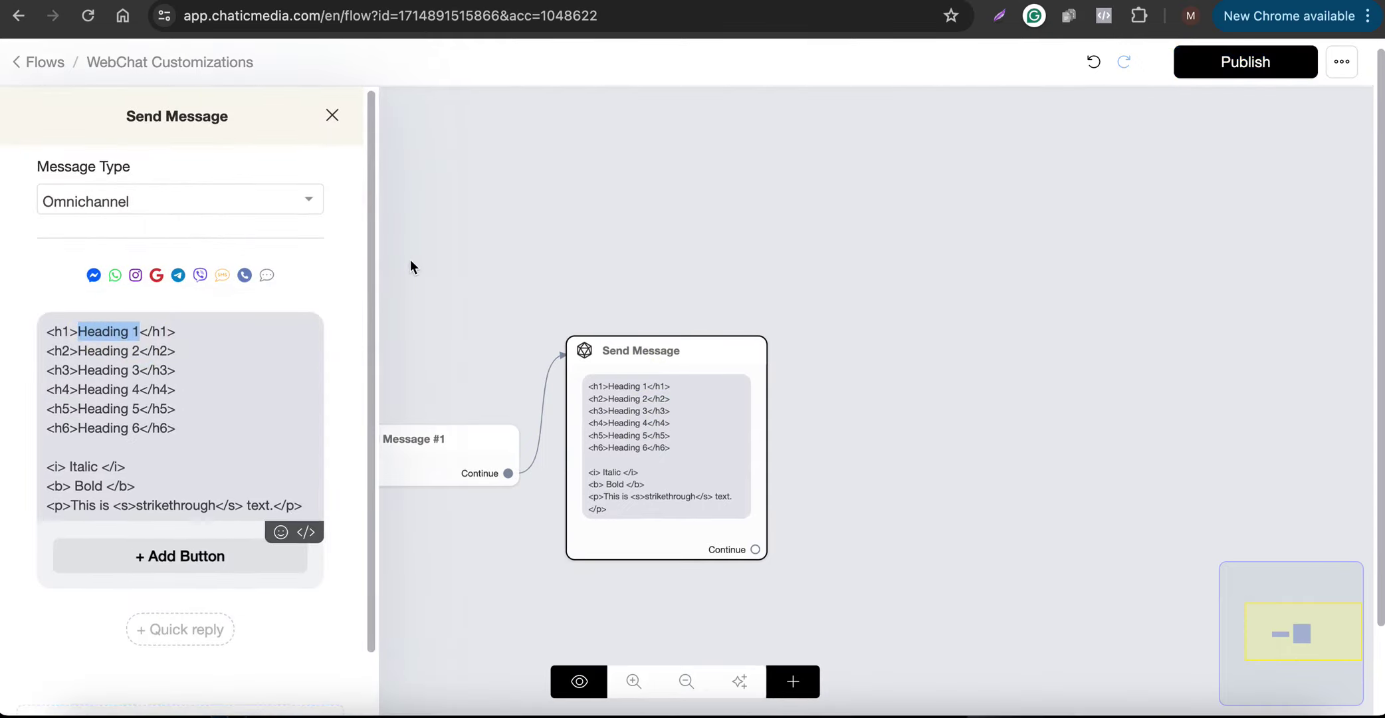
click(371, 479)
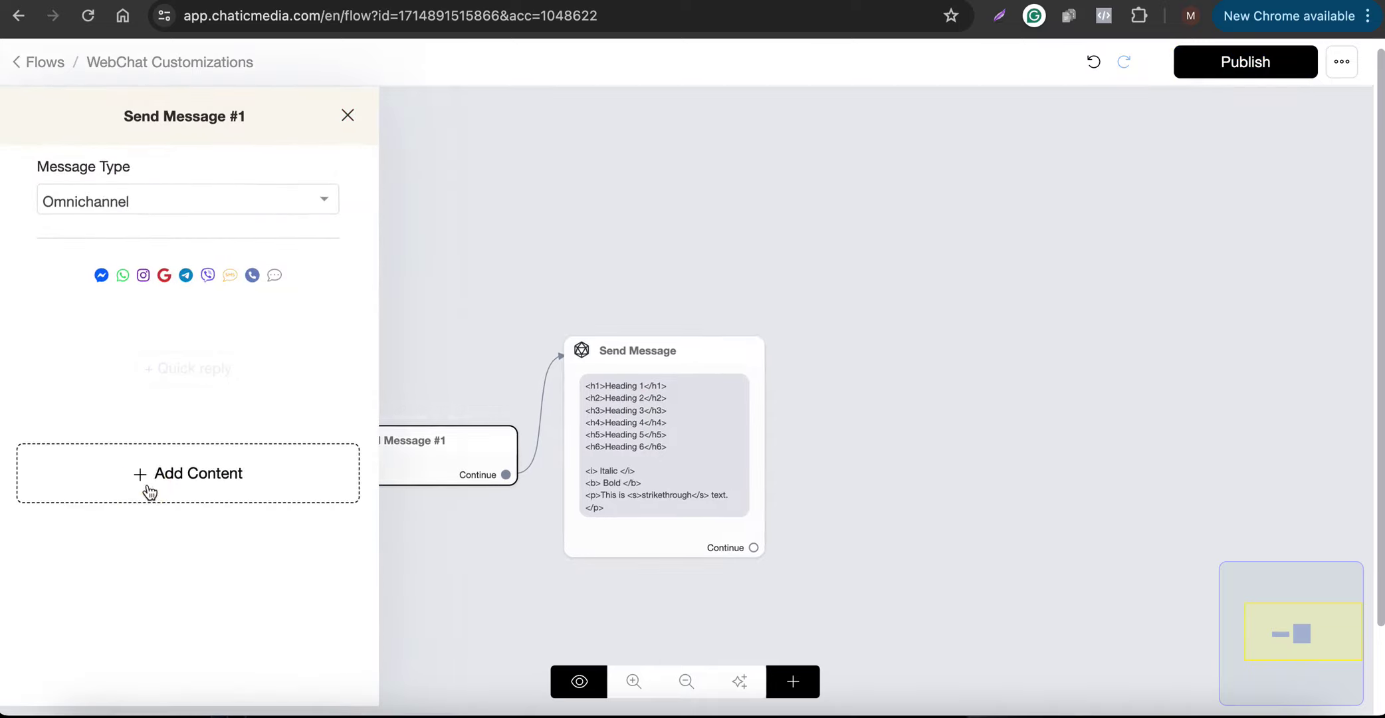
click(145, 488)
click(62, 71)
key(ctrl+v)
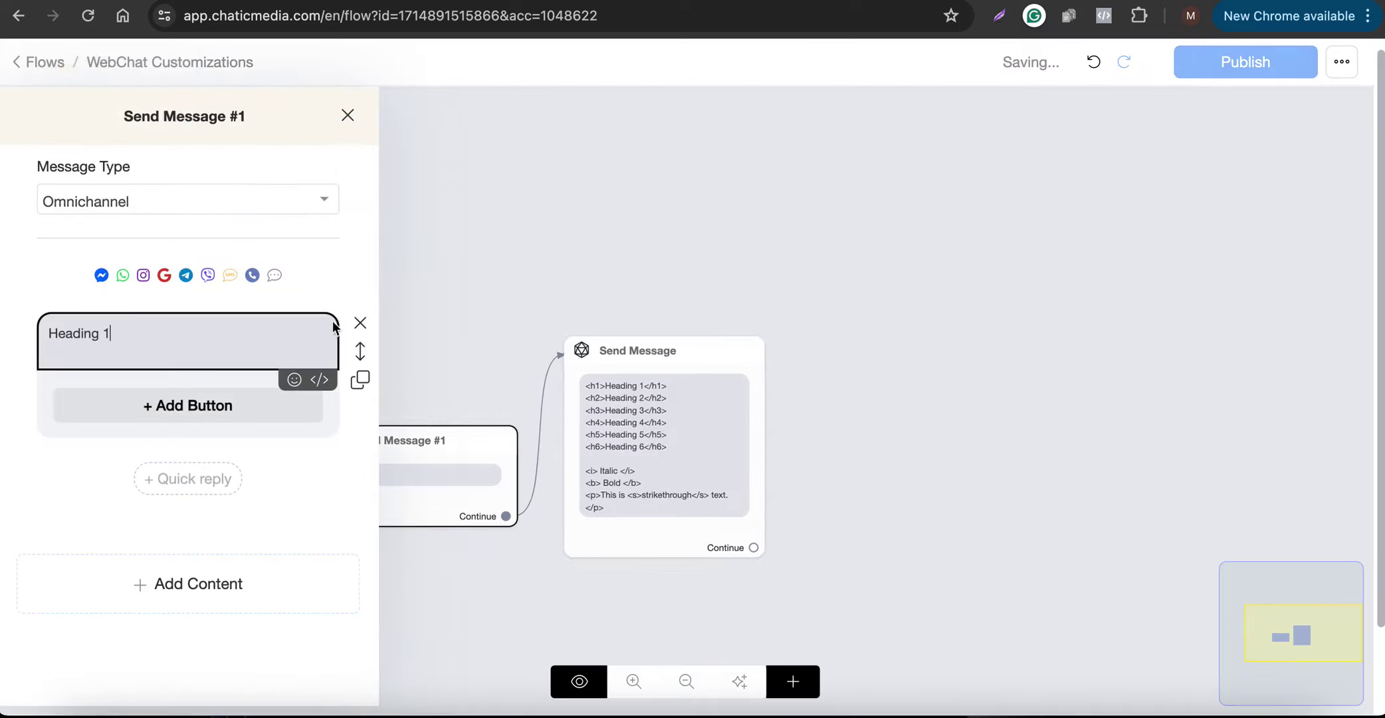
click(487, 221)
drag(432, 467, 380, 396)
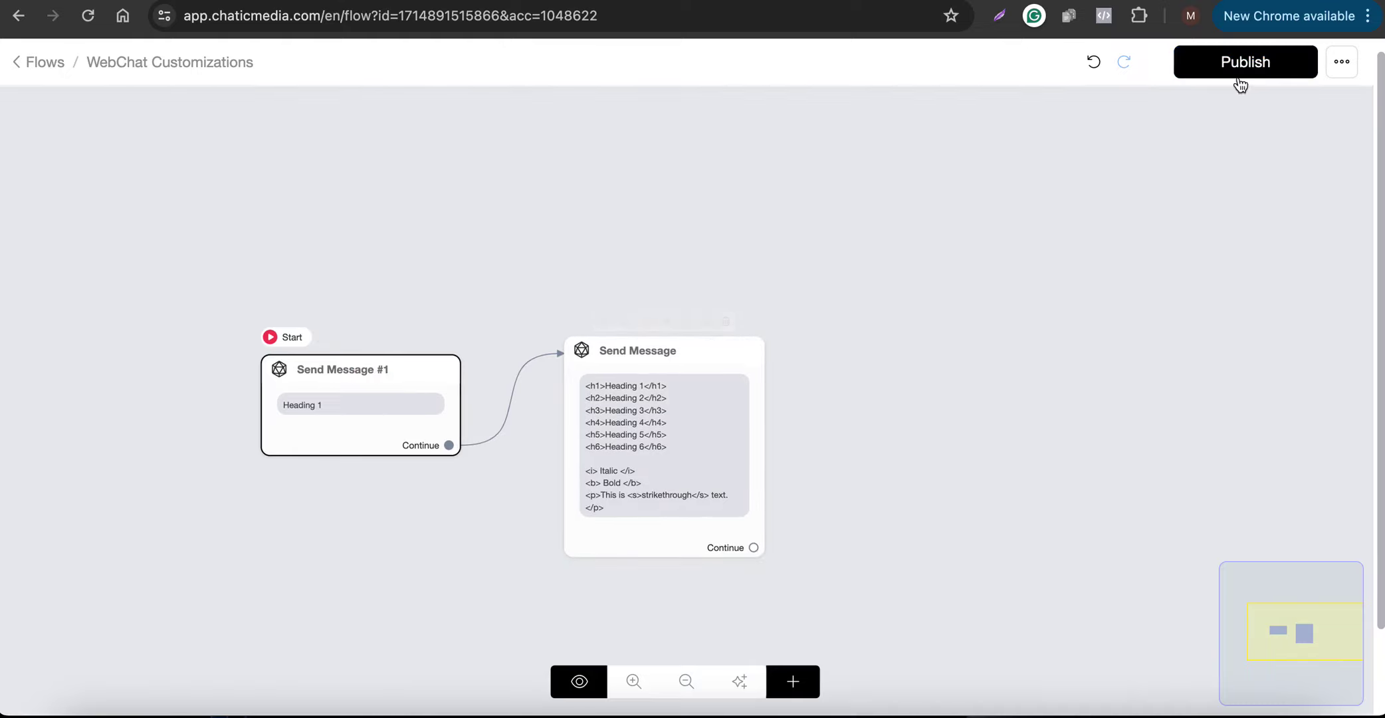
Step: Publish the flow and copy the WebChat link from the Start node's published links
scroll(304, 410, up, 3)
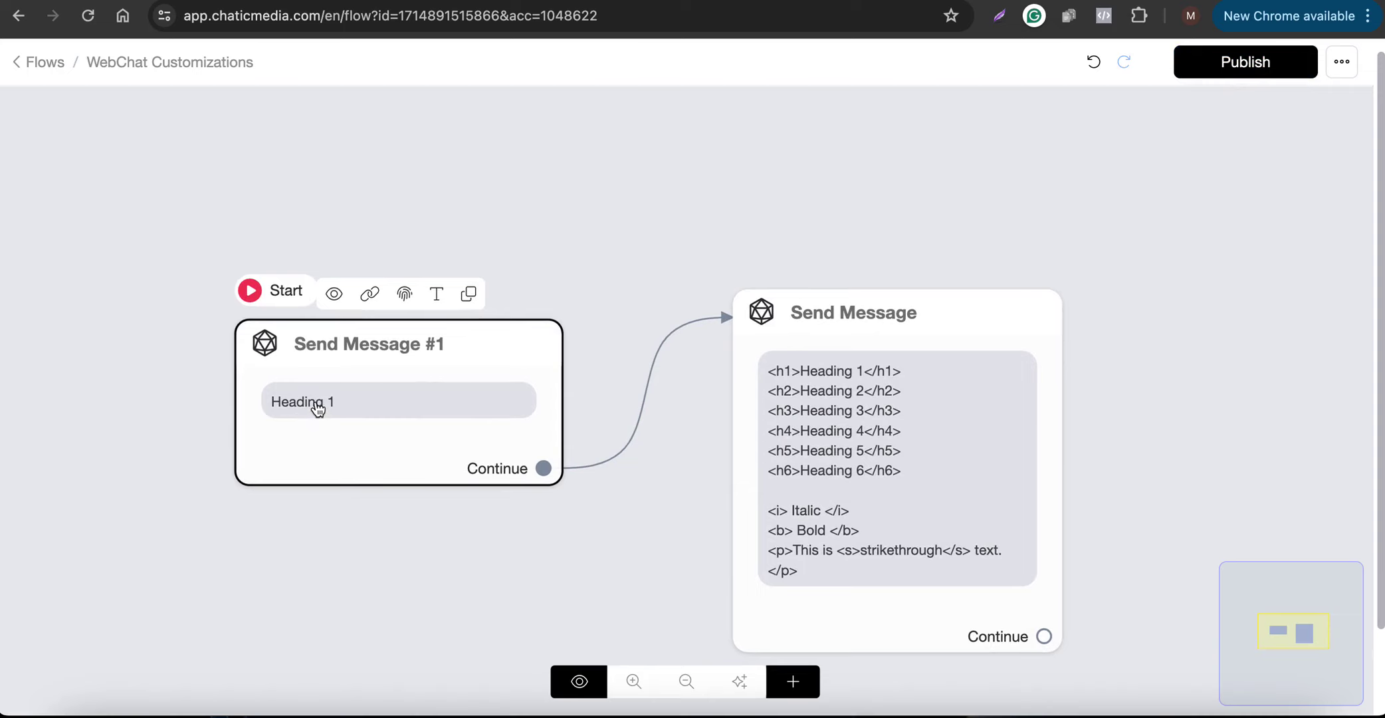
scroll(317, 408, down, 2)
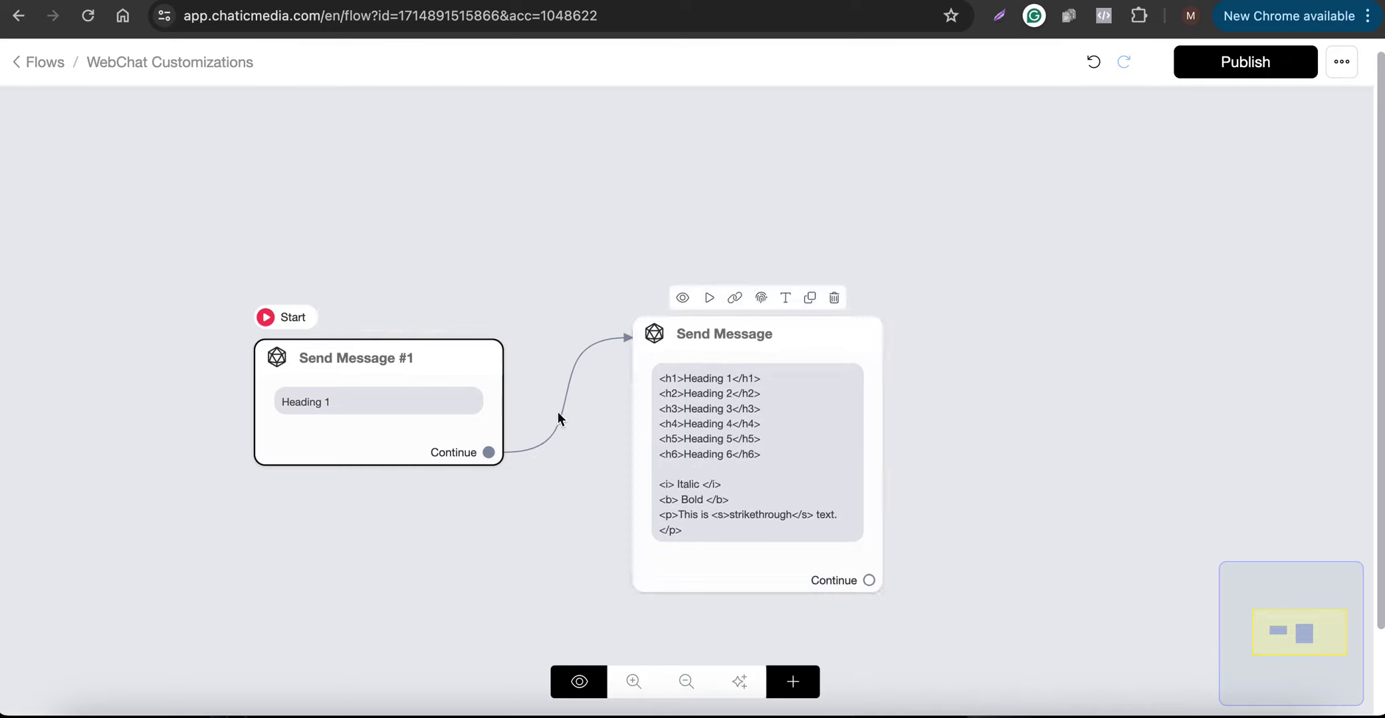
click(1277, 73)
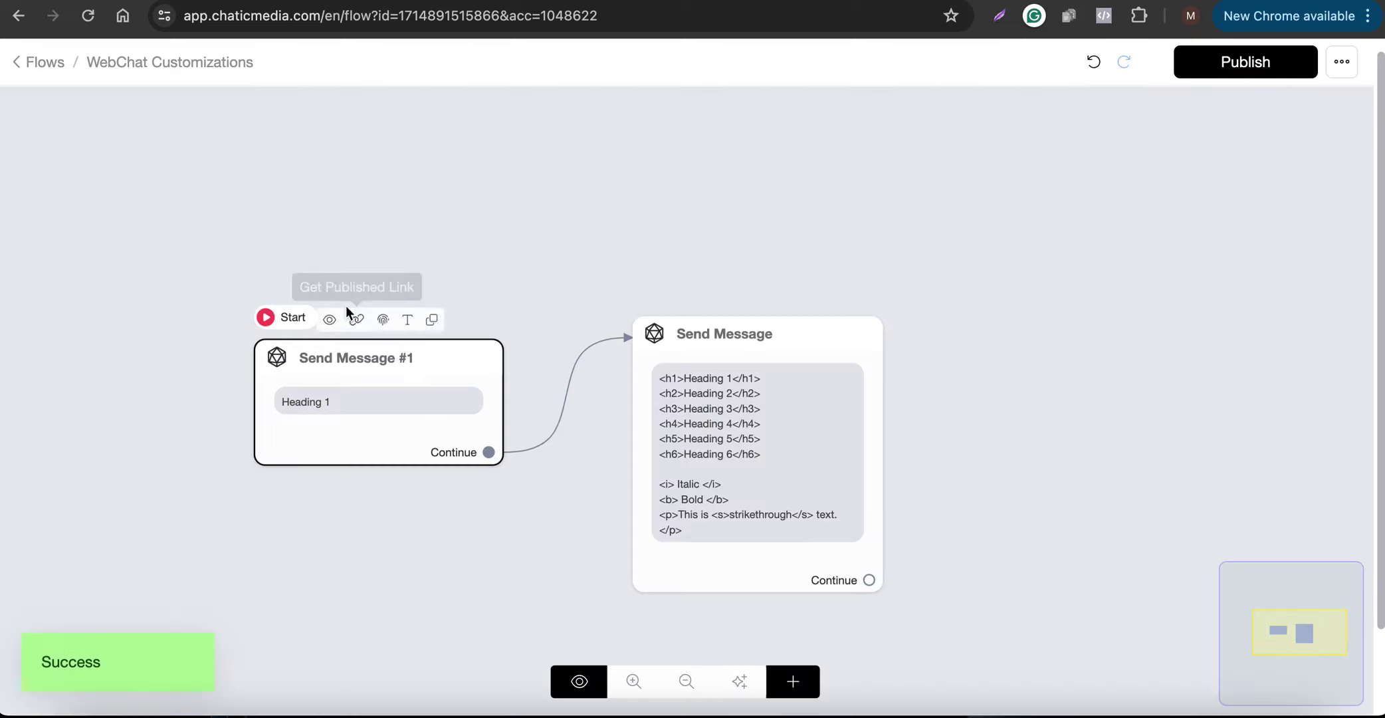
click(351, 310)
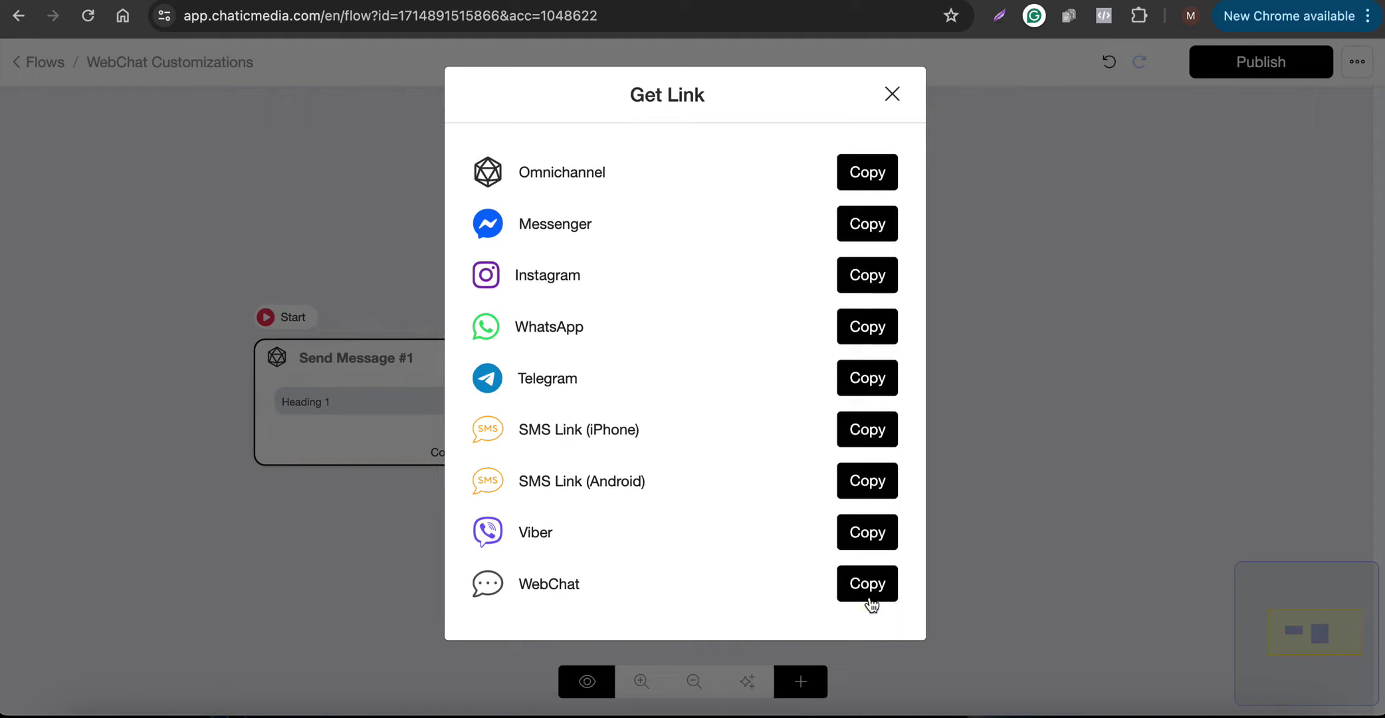
click(868, 585)
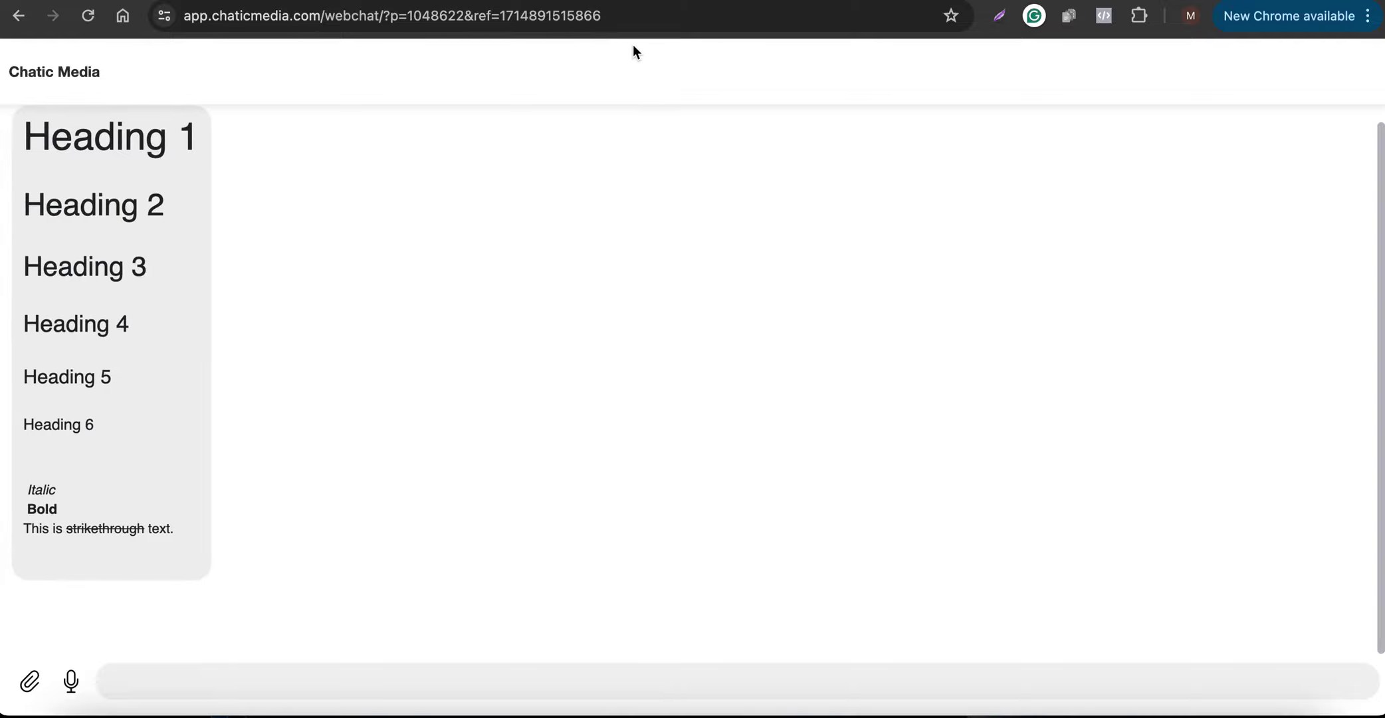
Step: Check the Heading 1 bubble in WebChat, then close the published links dialog in the editor
scroll(150, 444, up, 2)
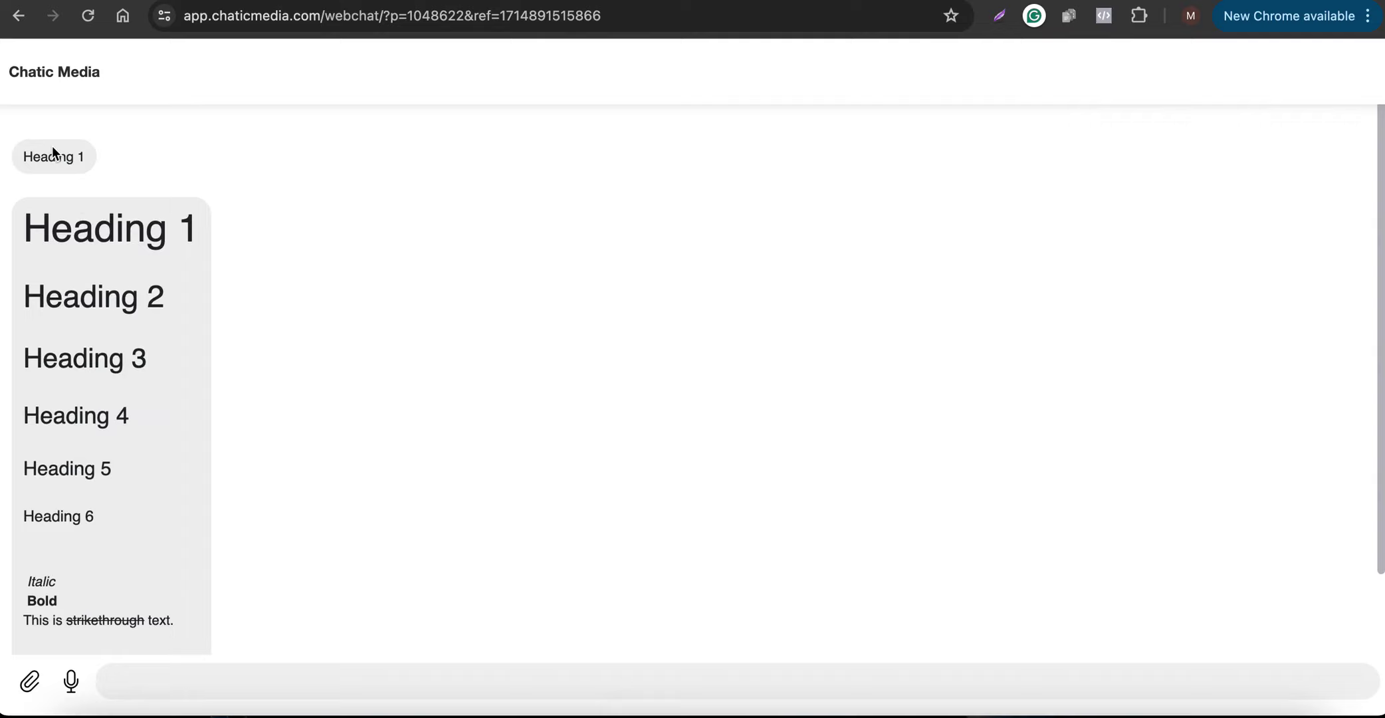
drag(20, 160, 84, 152)
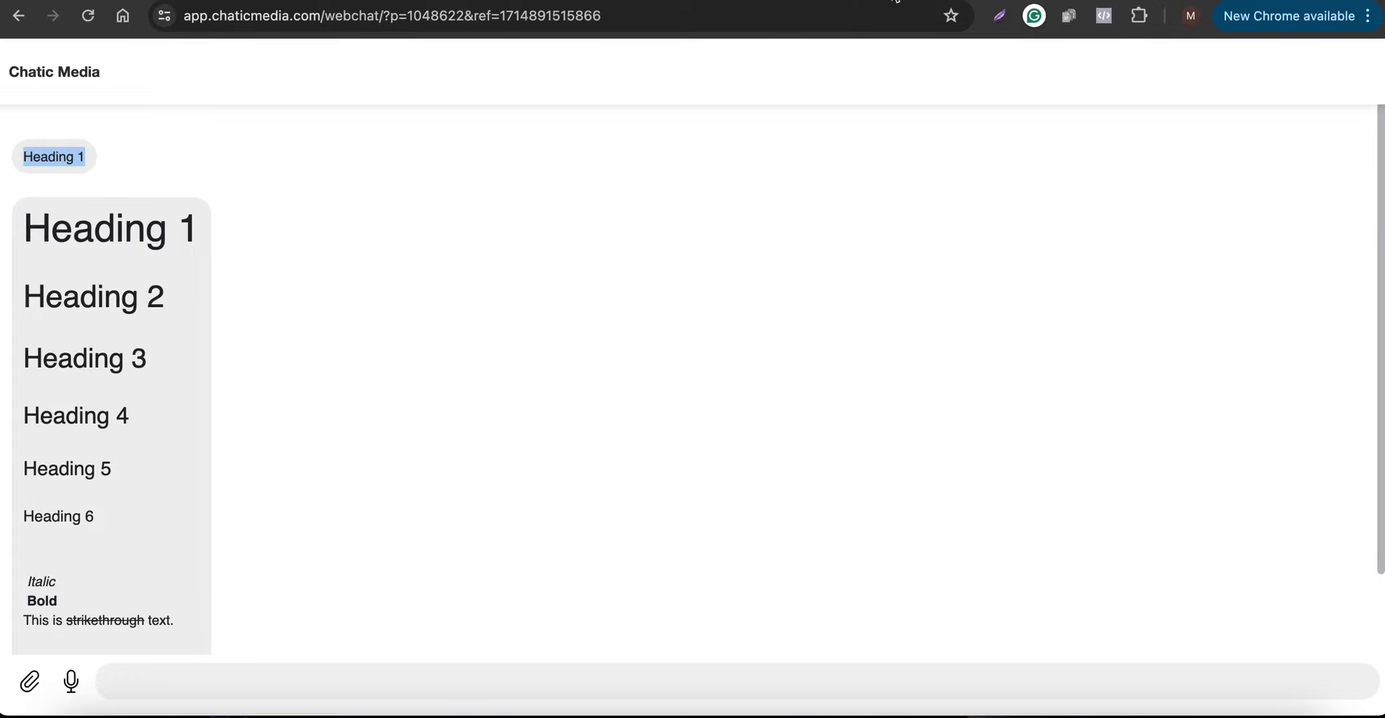
click(896, 0)
click(892, 95)
scroll(685, 465, up, 5)
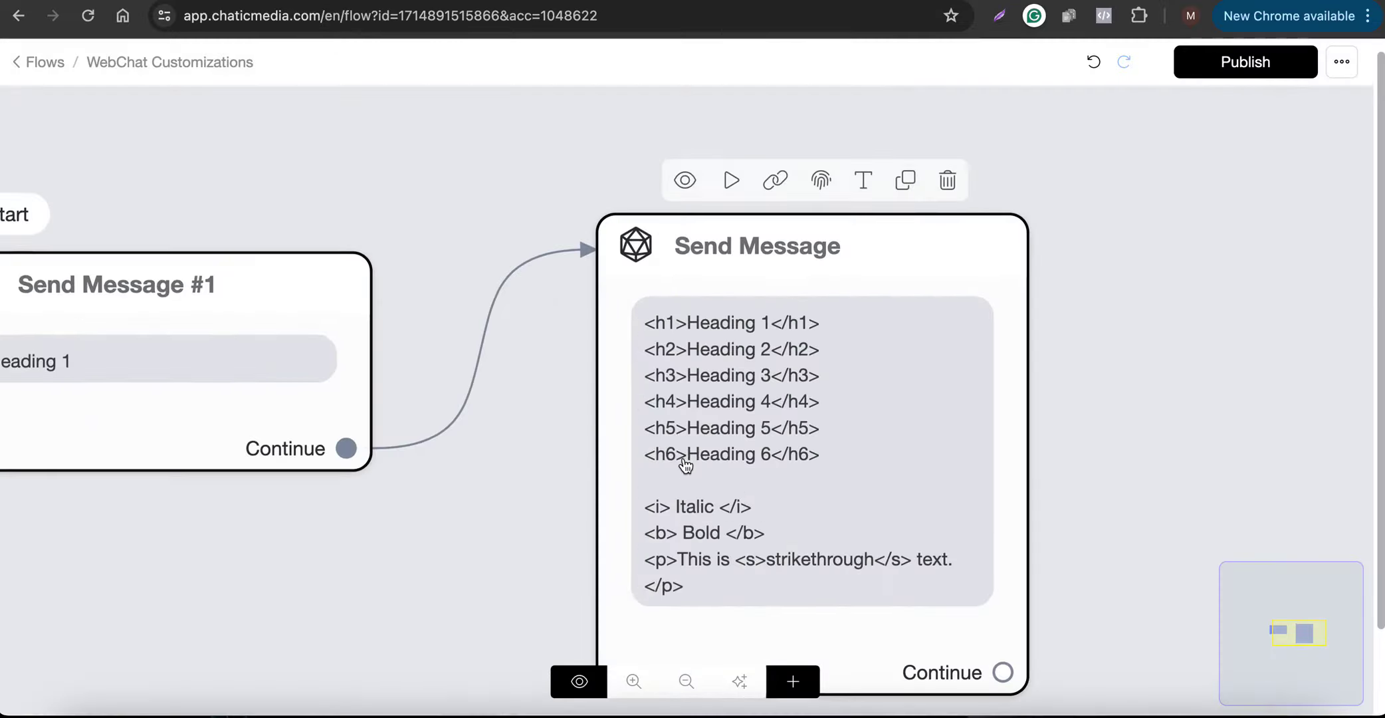
scroll(668, 372, down, 3)
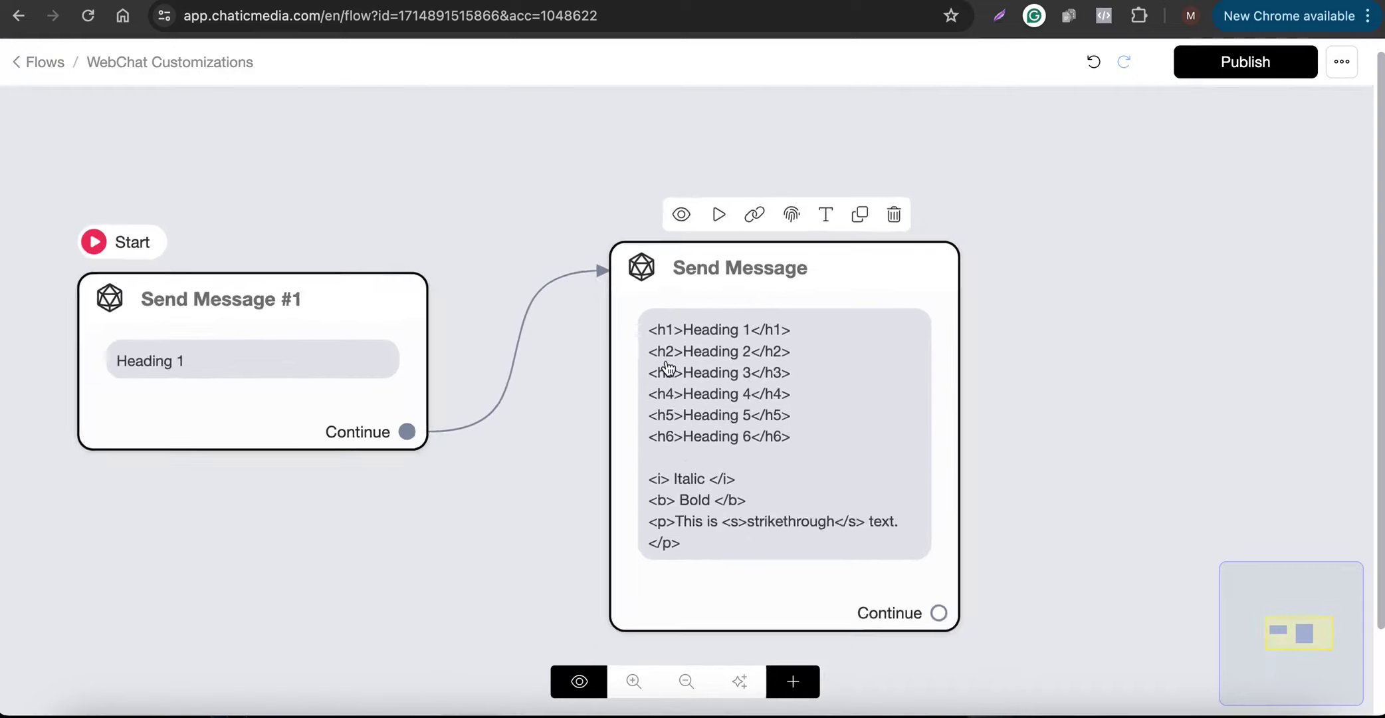
Step: Inspect the large rendered Heading 1 and the bold and strikethrough text, then return to the editor
click(1090, 1)
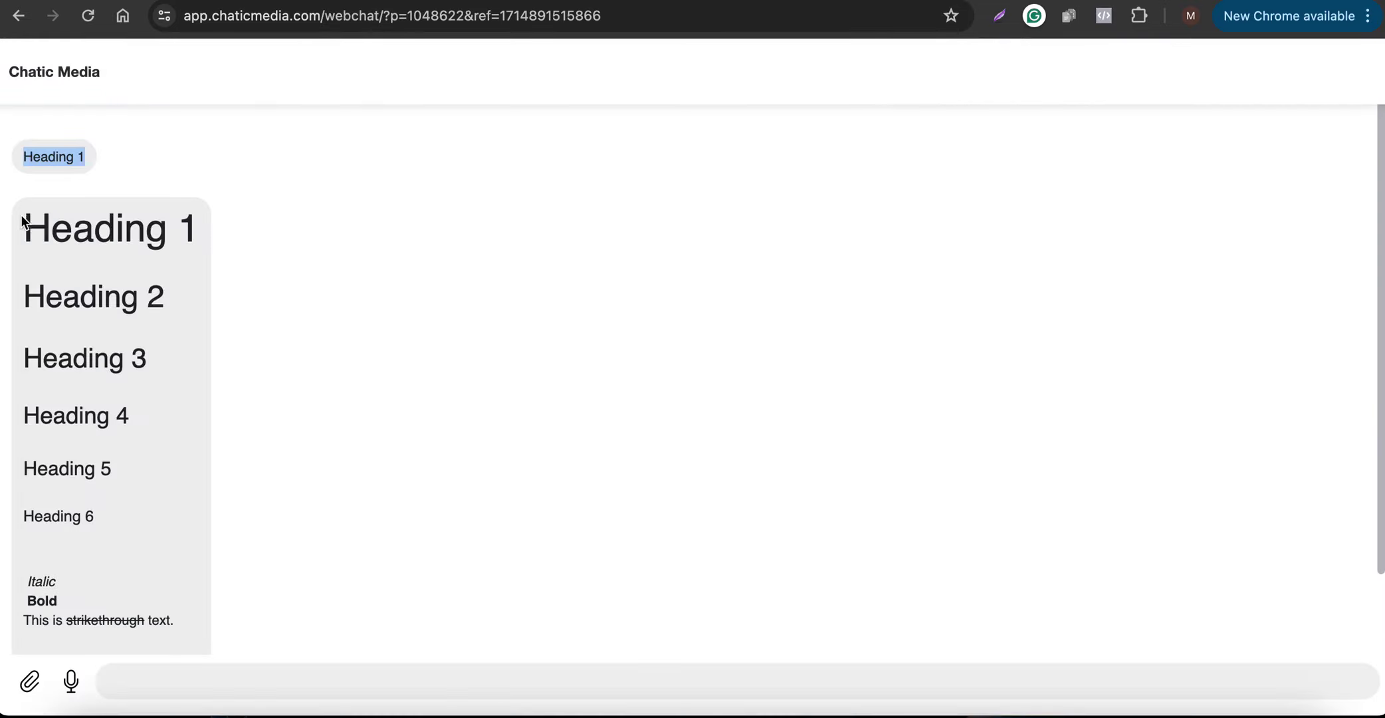
drag(23, 221, 154, 262)
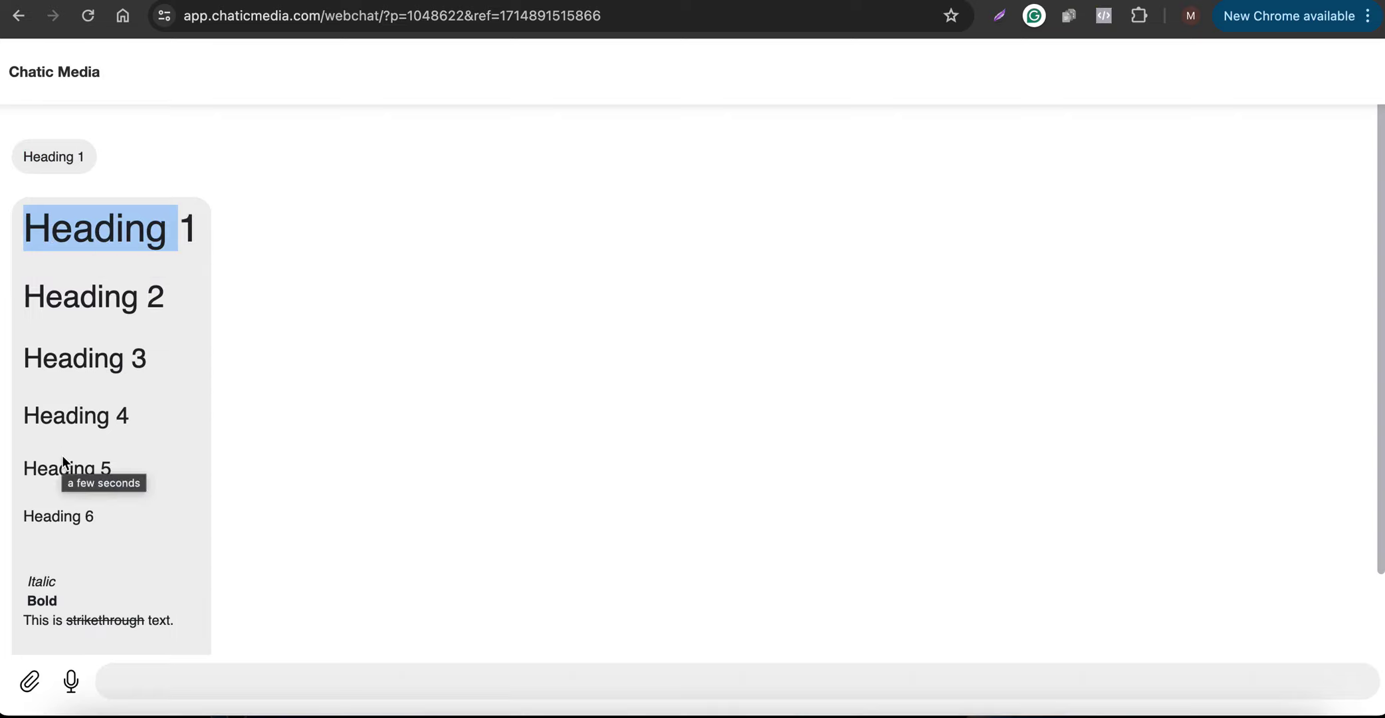
click(40, 584)
drag(31, 600, 162, 619)
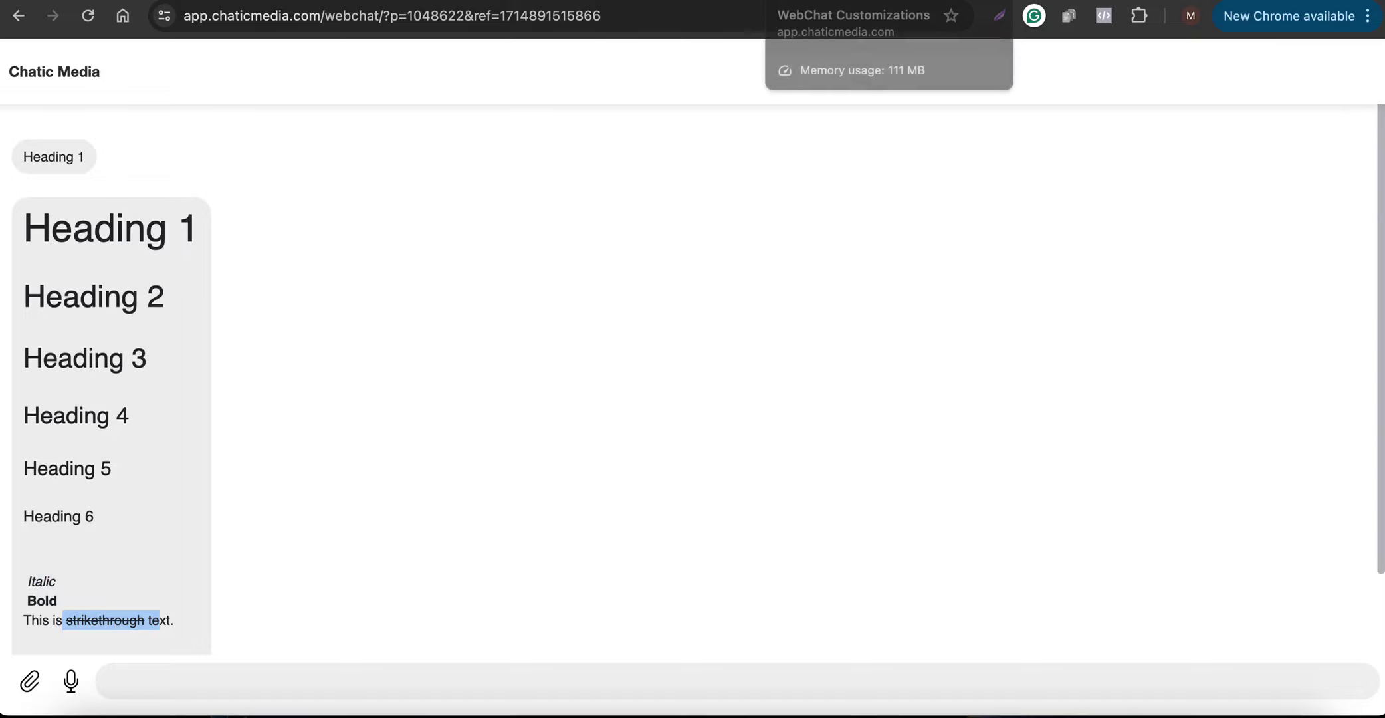
click(824, 5)
scroll(539, 335, down, 3)
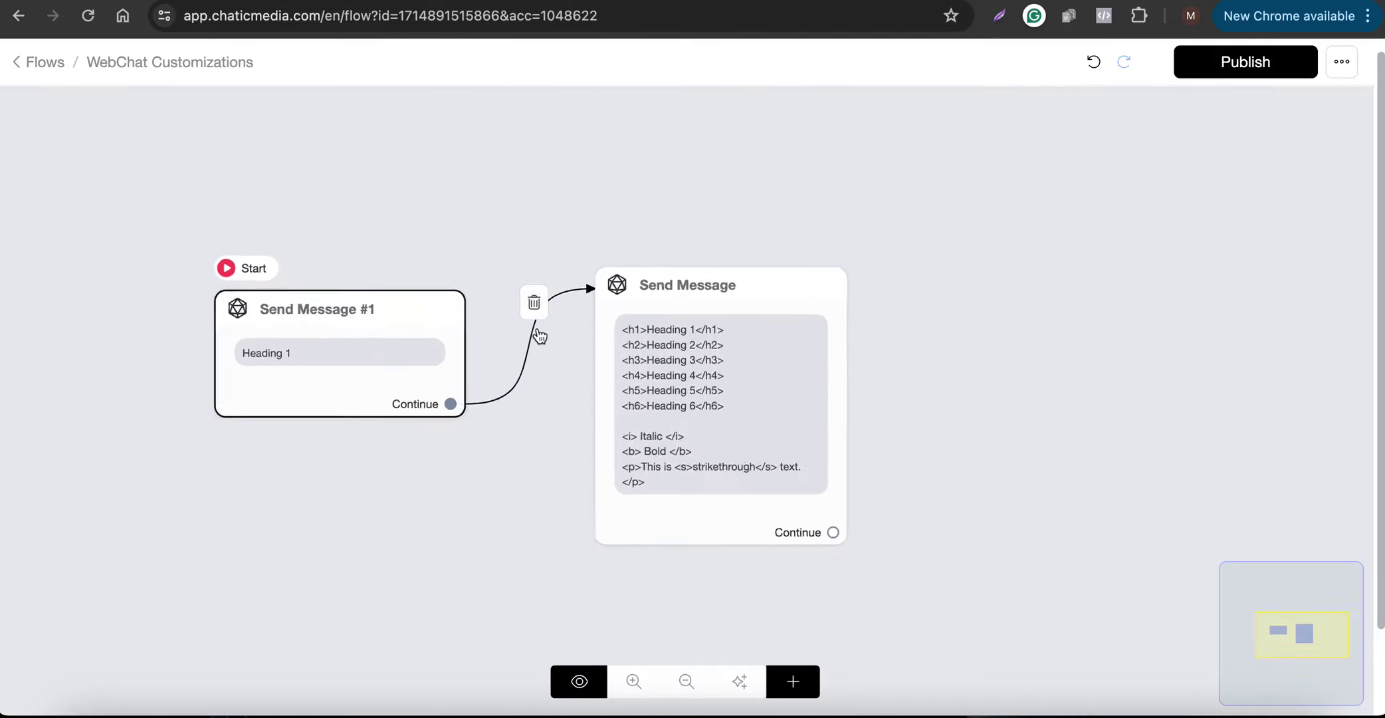
Step: Add a new Send Message step containing a Get User Data prompt
click(766, 423)
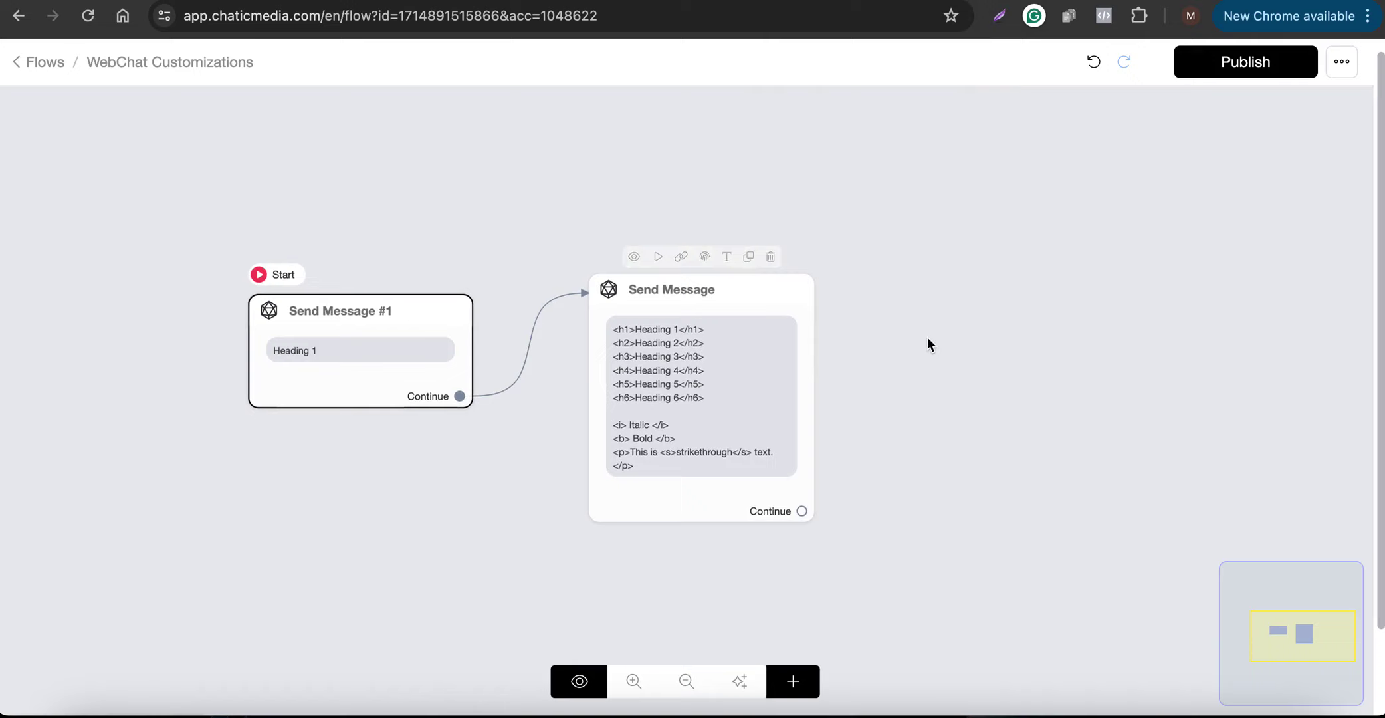
drag(927, 337, 611, 289)
click(793, 681)
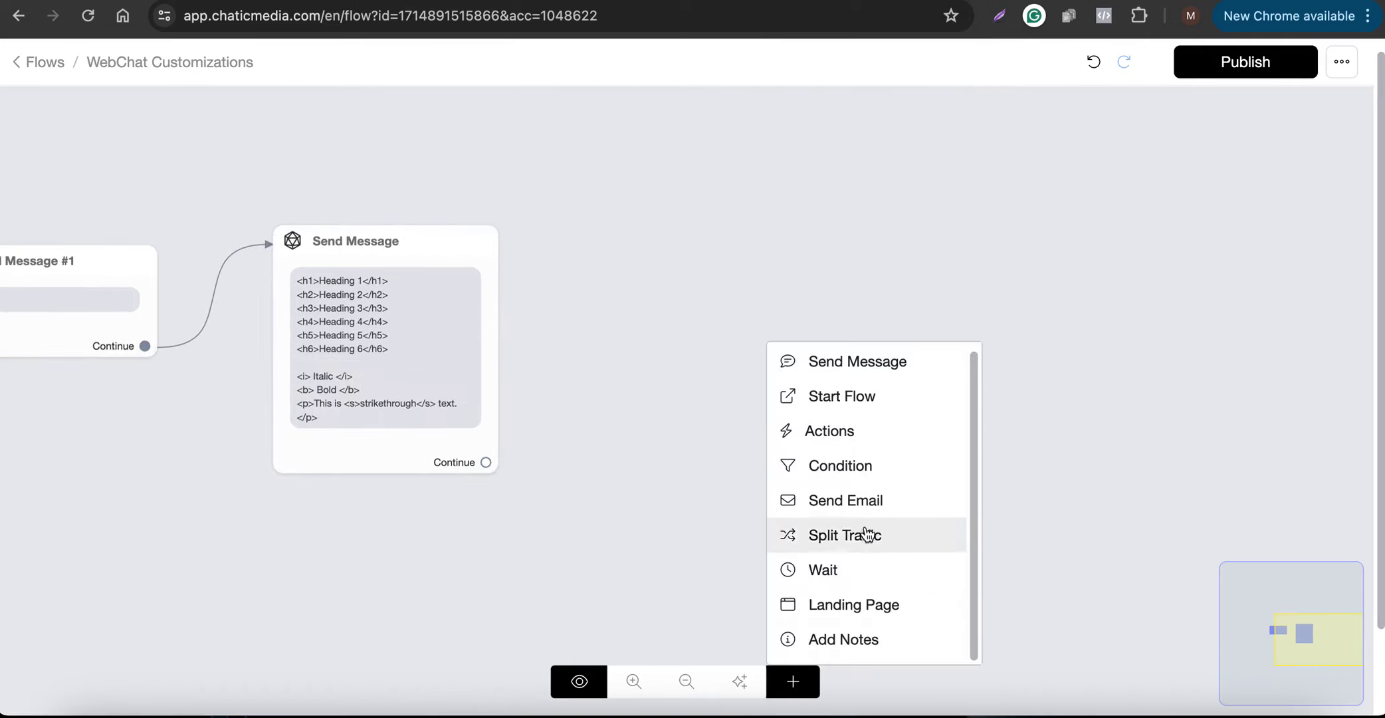
click(857, 363)
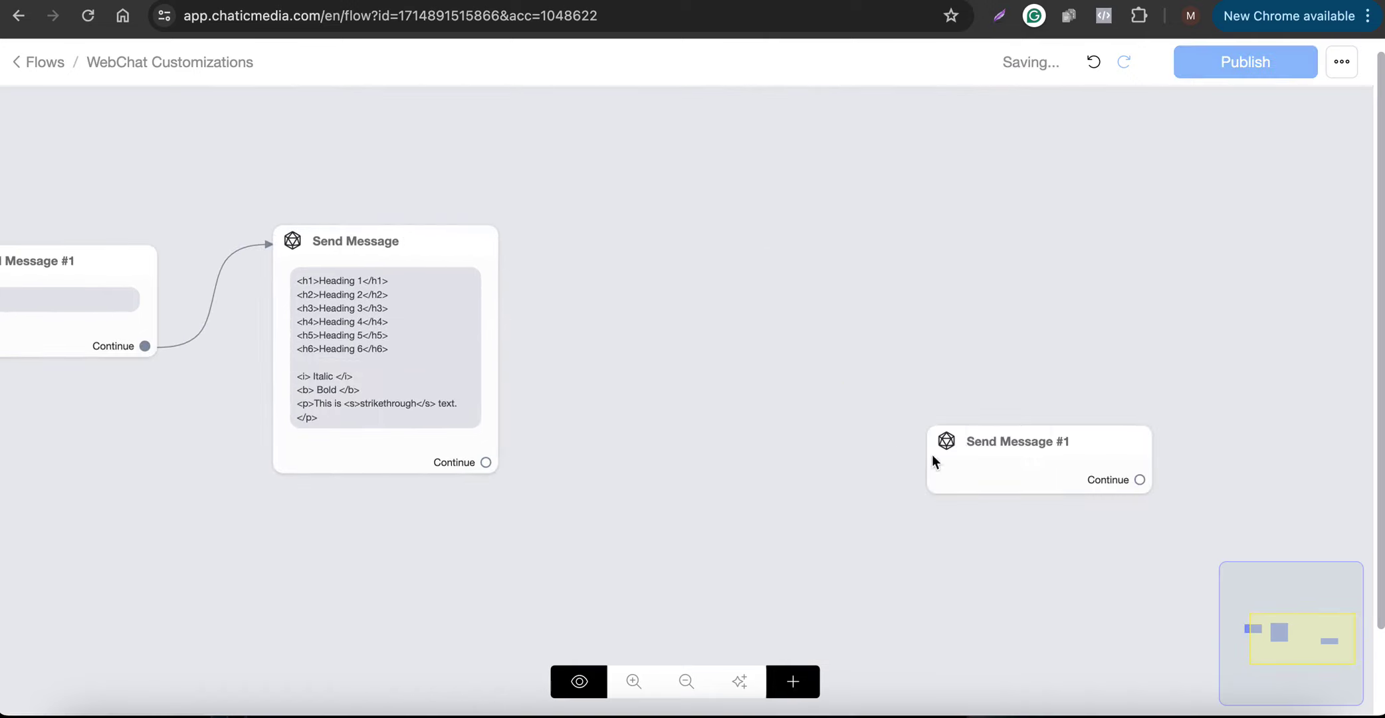
click(940, 463)
click(20, 491)
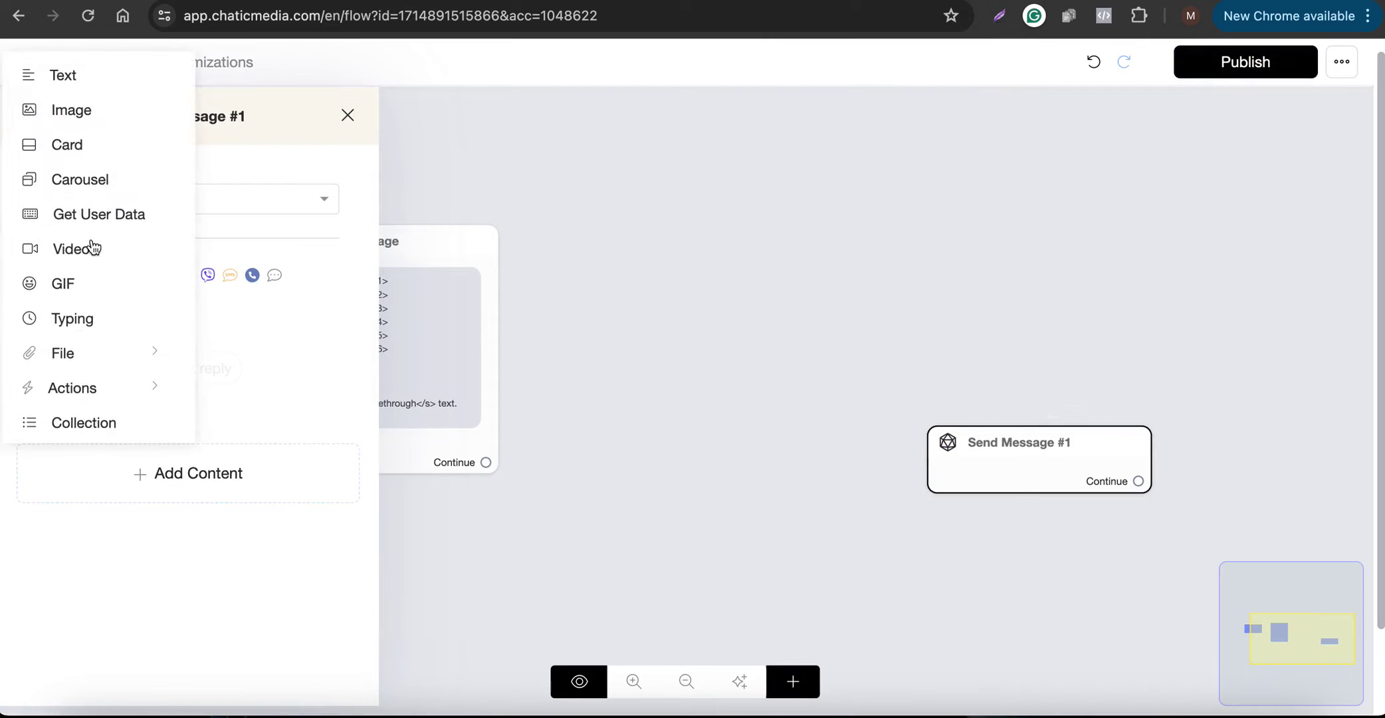
click(99, 220)
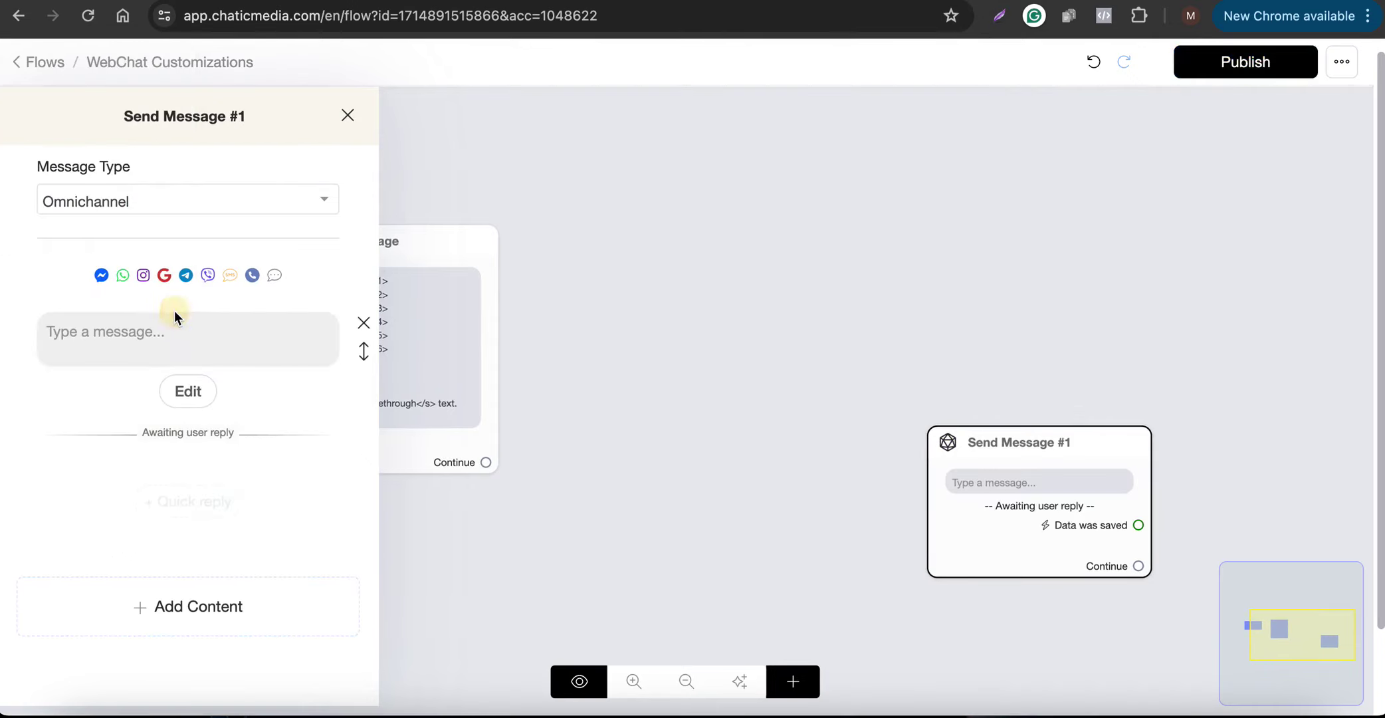
click(163, 356)
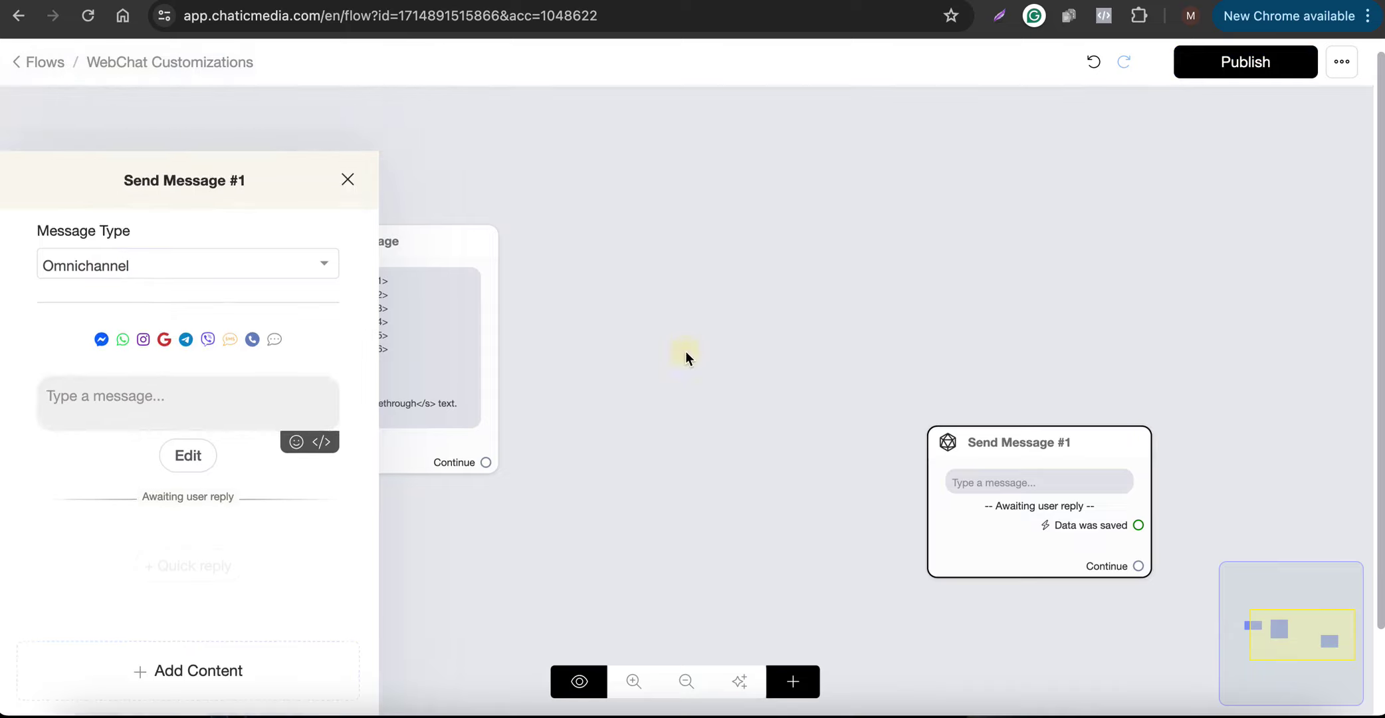
Step: Copy the '<b> Bold </b>' line from the HTML message step for reuse
click(358, 419)
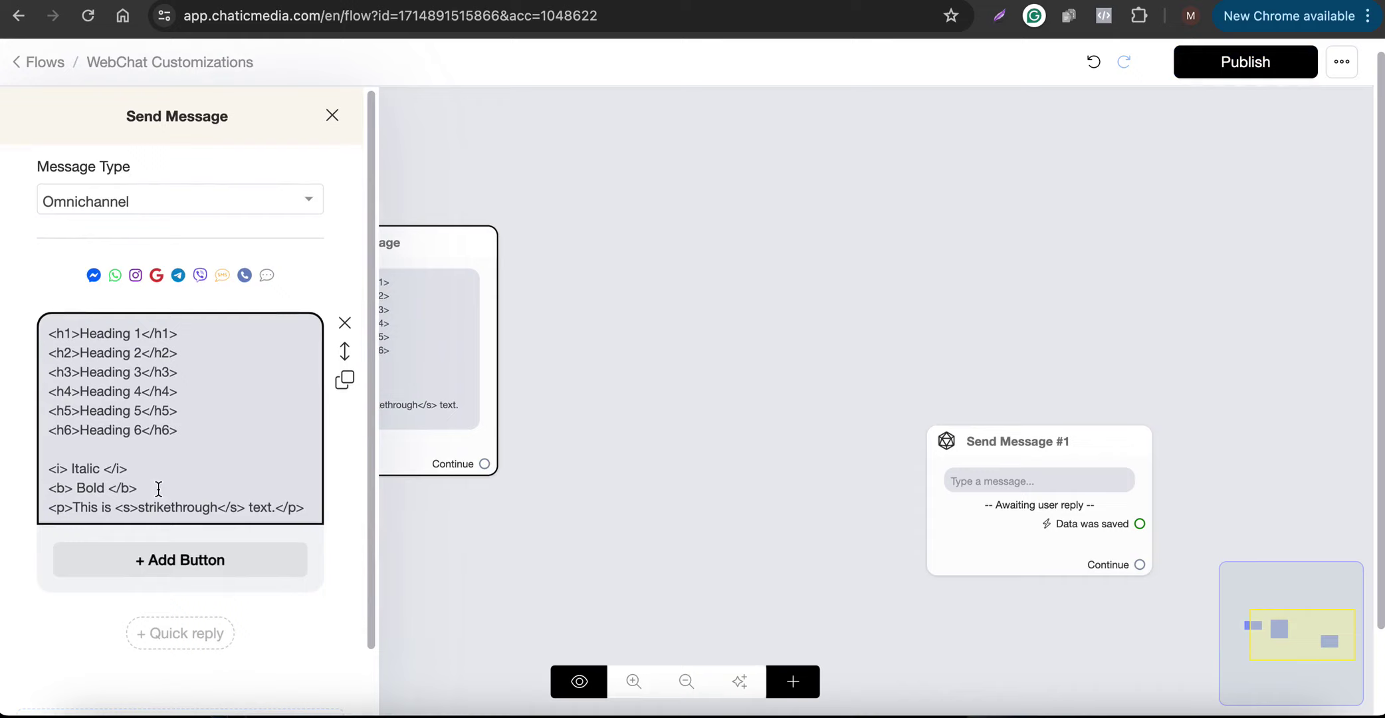
drag(158, 488, 42, 494)
key(ctrl+c)
click(1040, 487)
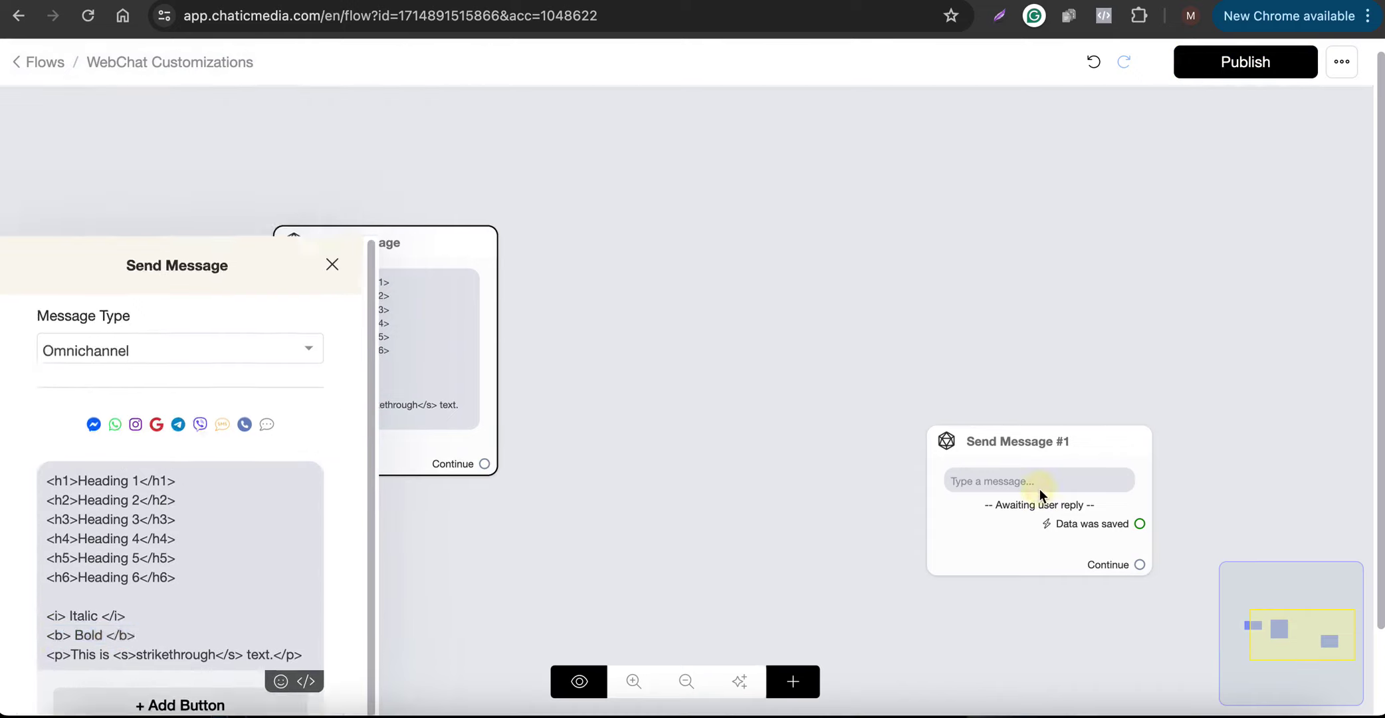
Step: Write the prompt 'Please enter your <b> best email address below </b>'
click(140, 349)
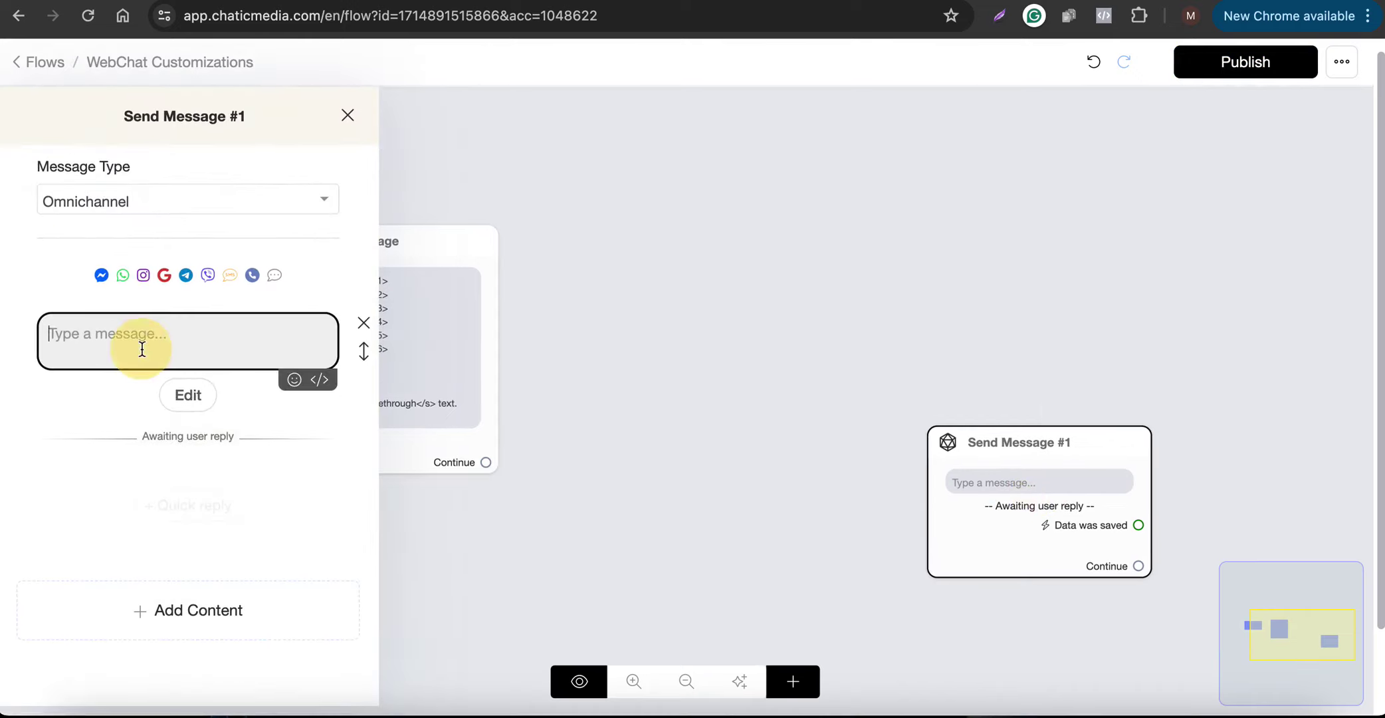
text(Please enter )
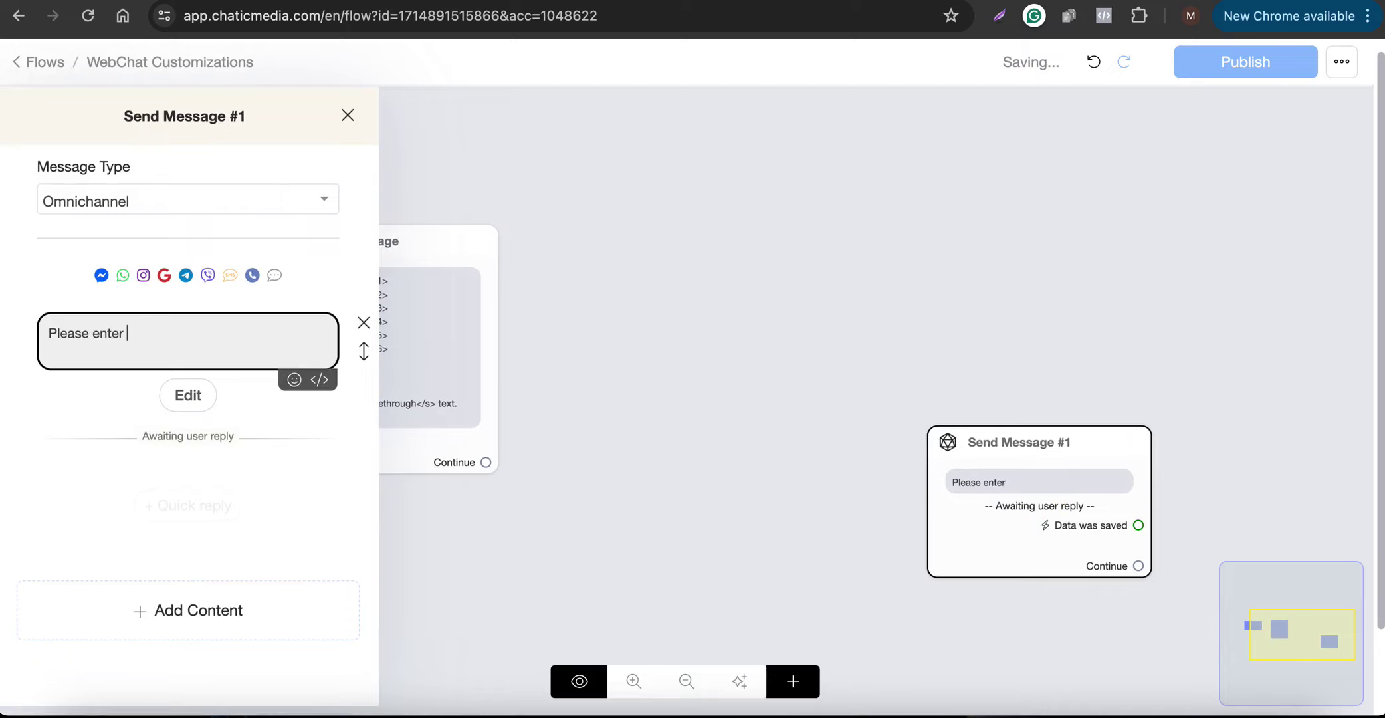
text(your)
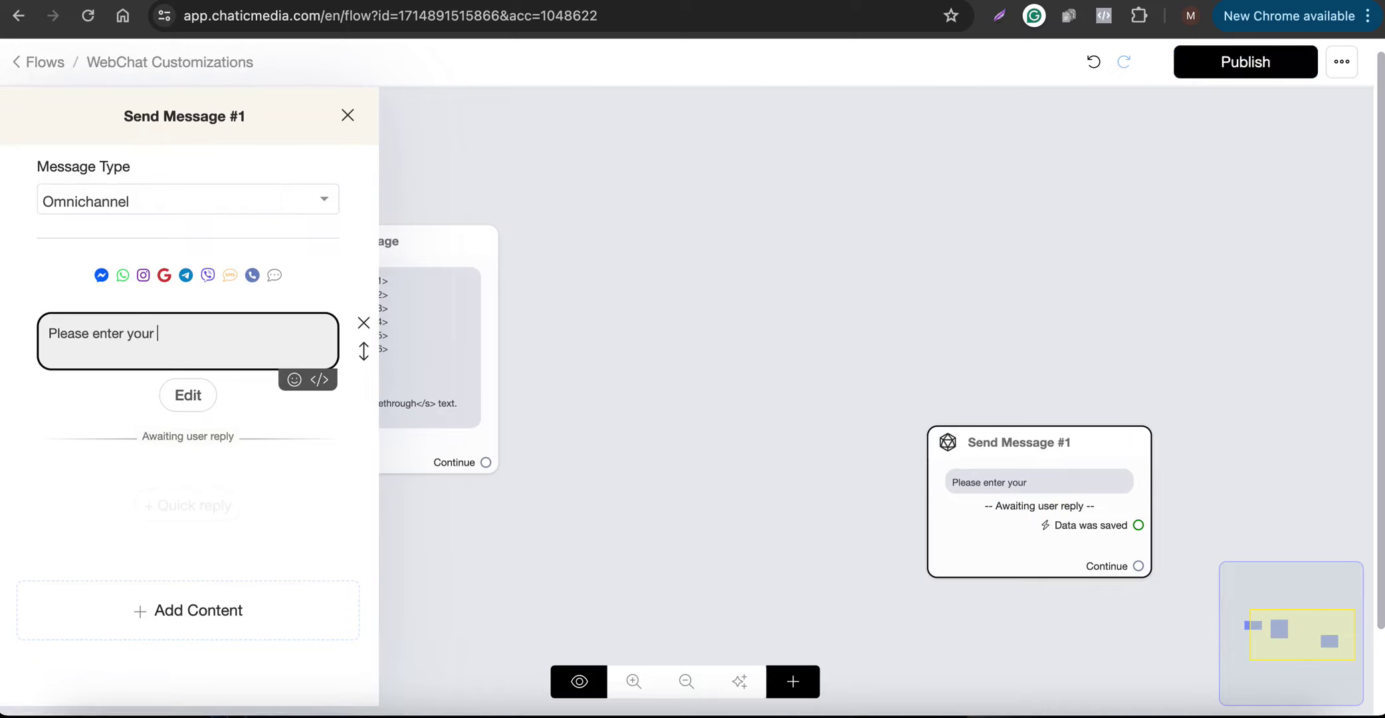
key(ctrl+v)
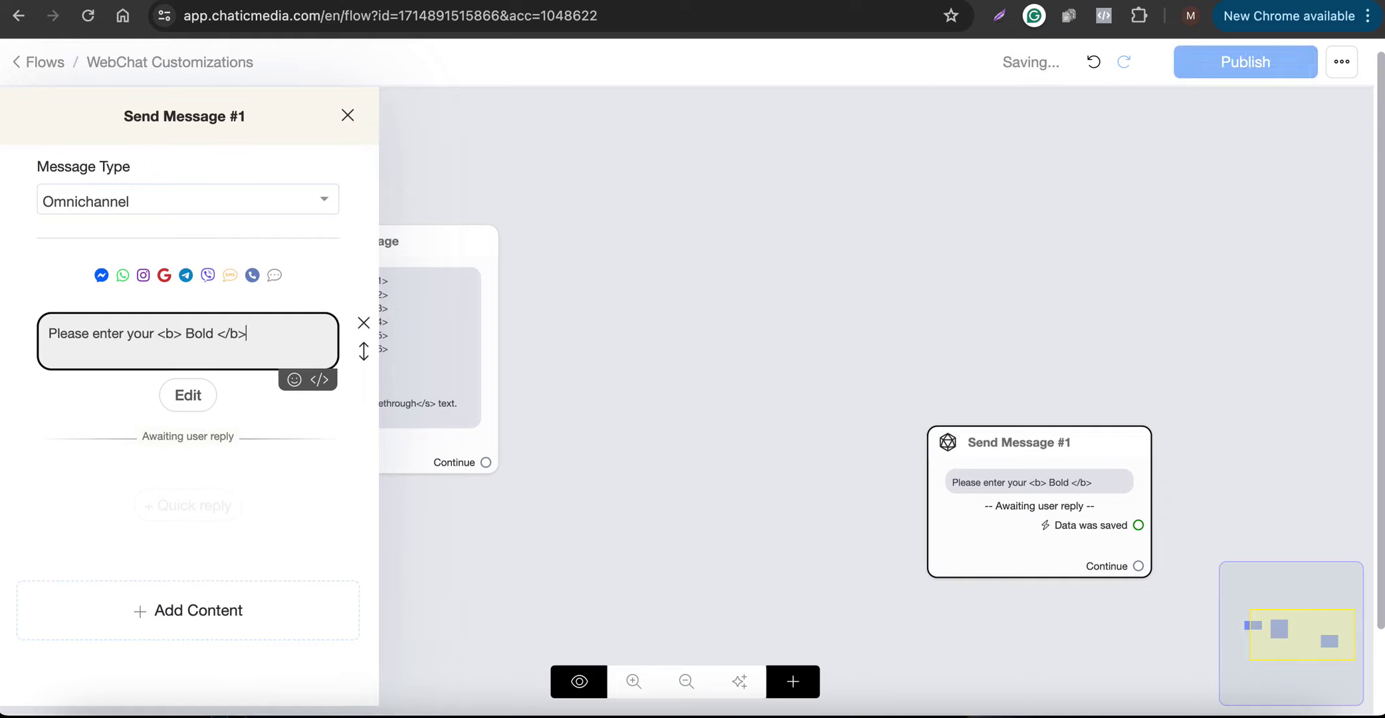
double_click(206, 340)
text(best )
text(email address)
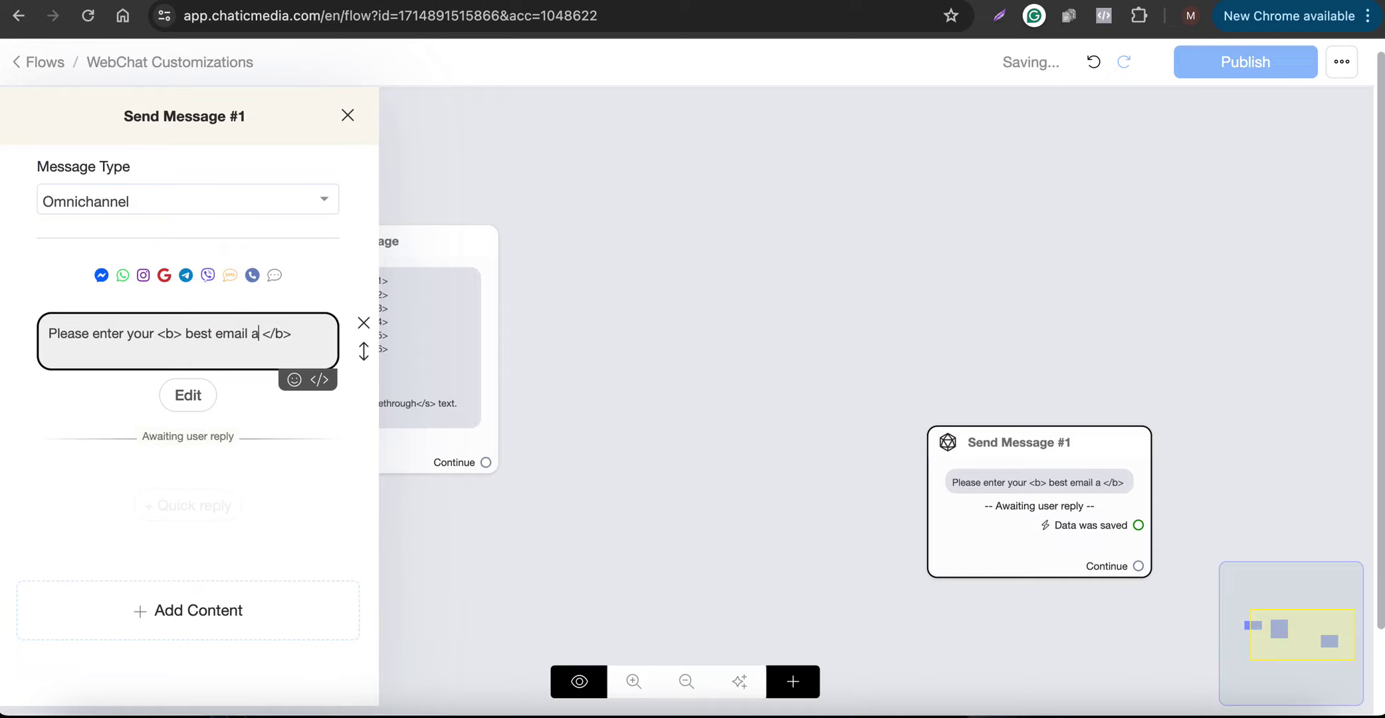
text( below)
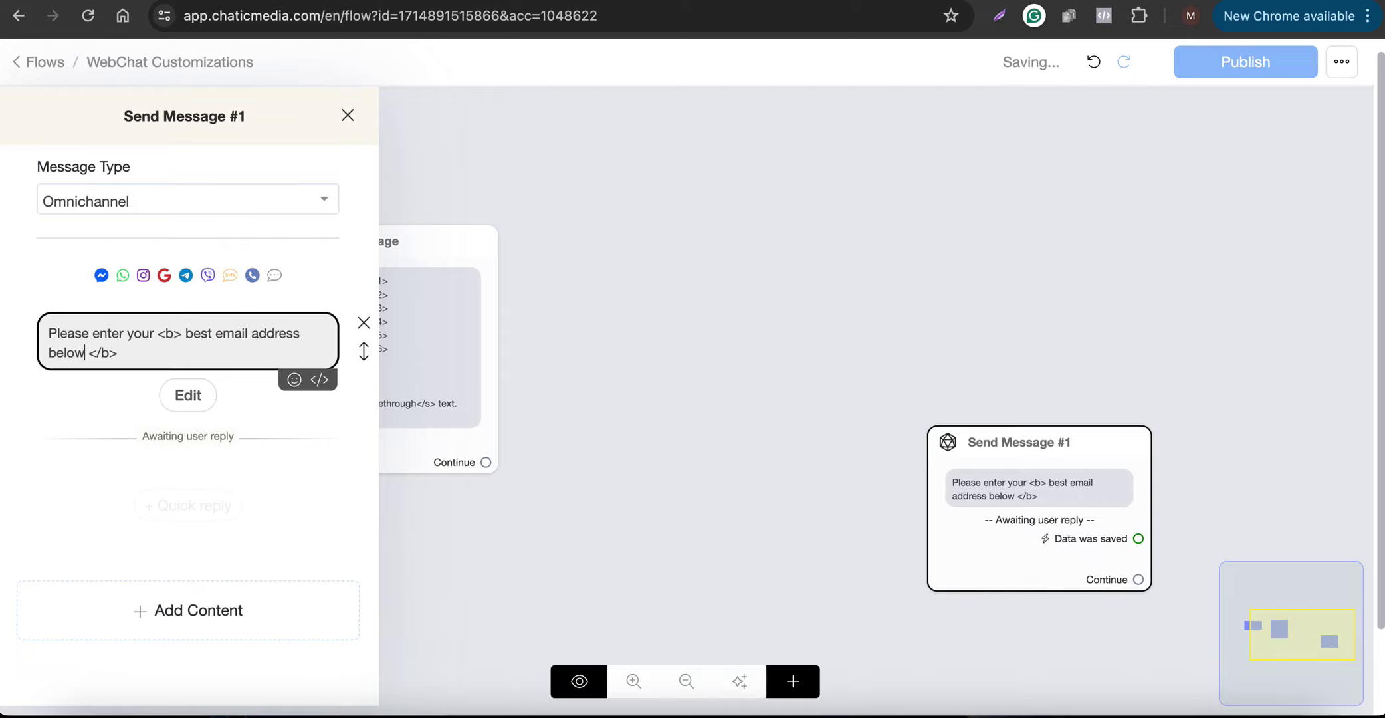
click(139, 357)
drag(158, 332, 180, 333)
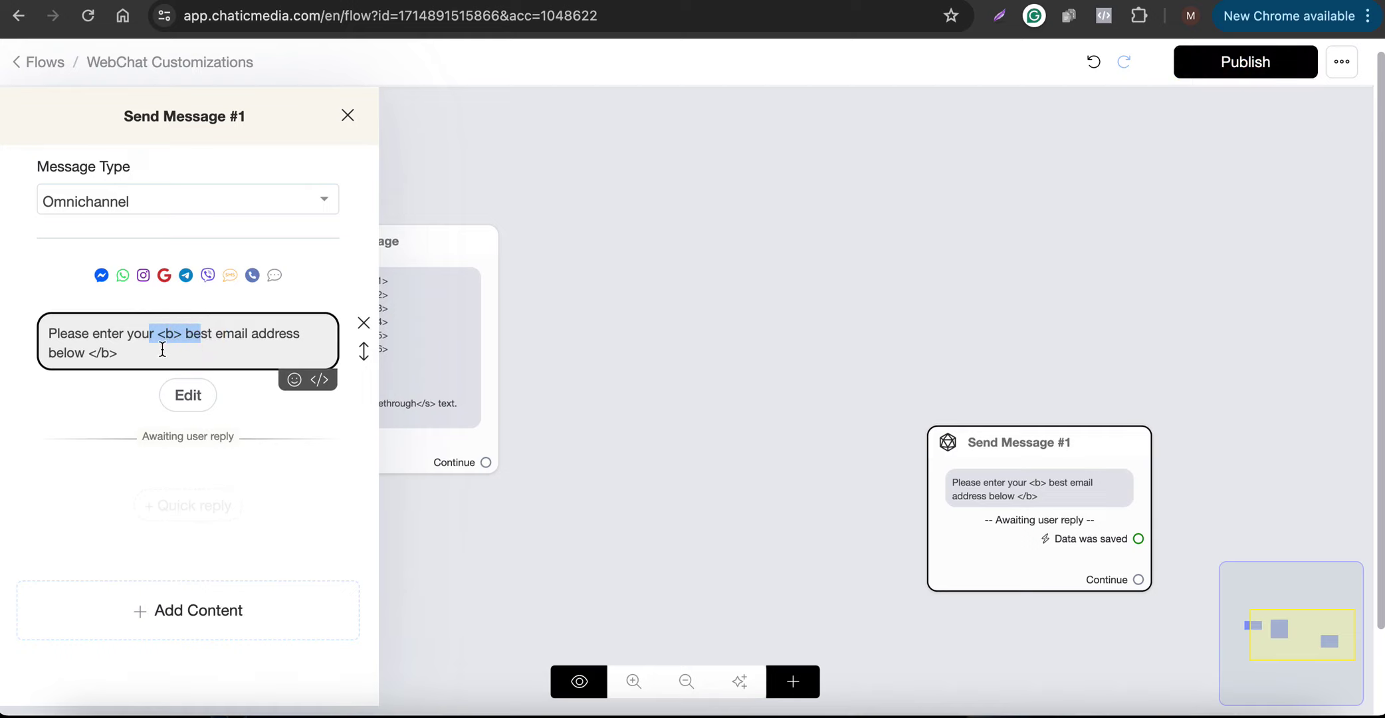
click(160, 349)
Step: Append a 👇 emoji to the email prompt
click(296, 377)
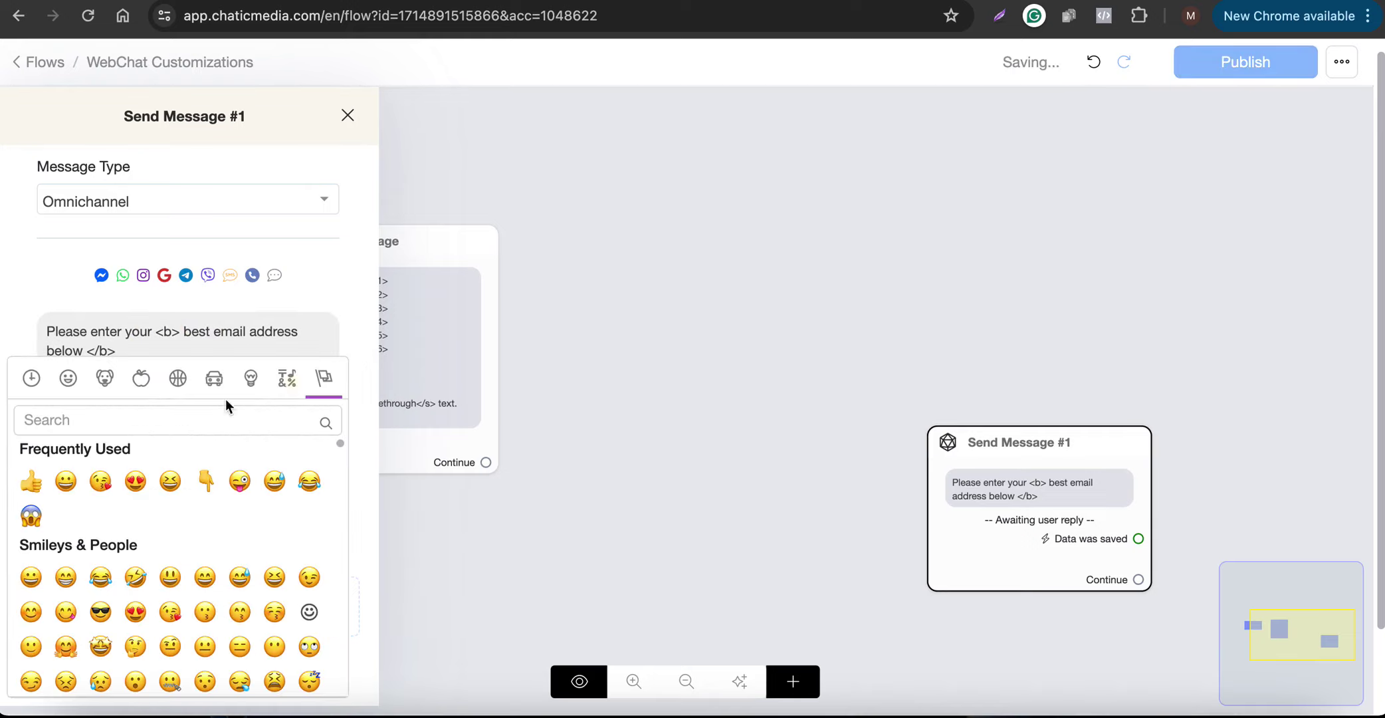
click(206, 479)
click(433, 343)
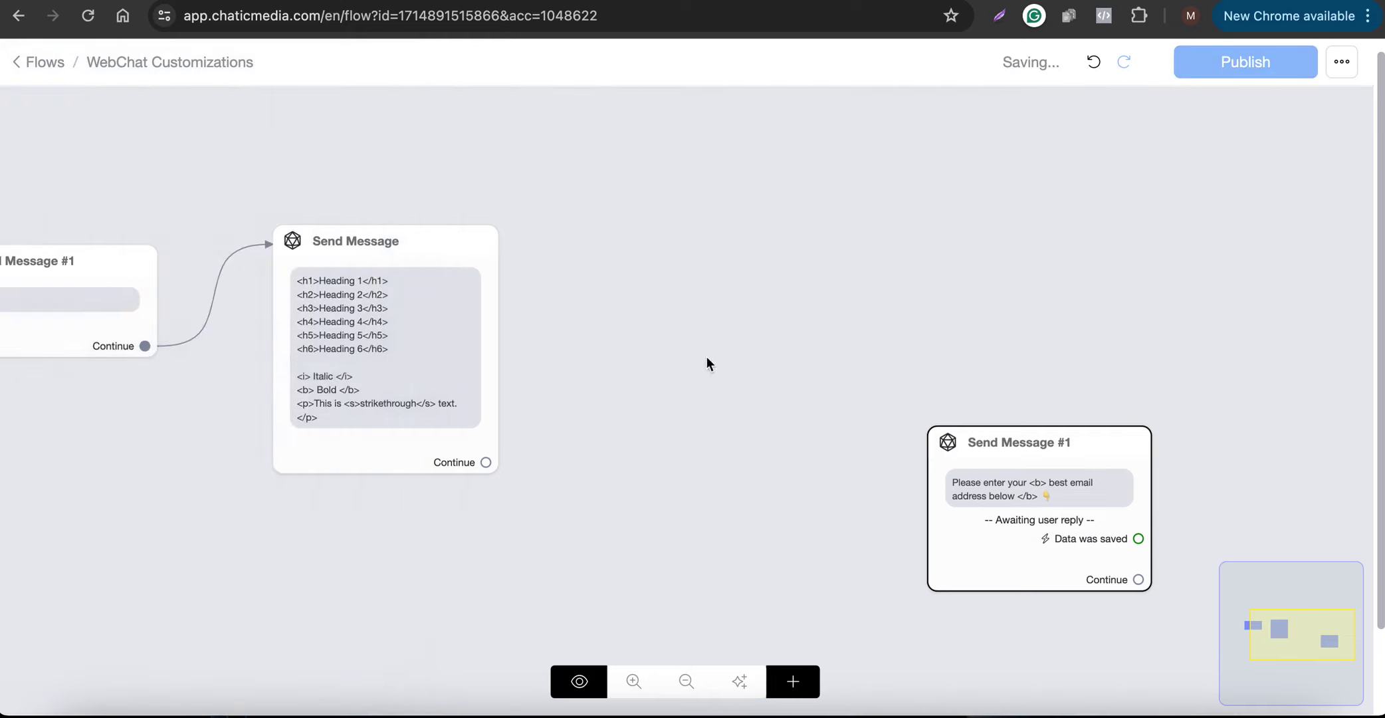
Step: Connect Data was saved to a new Send Message #2 with the text 'Thanks!'
drag(871, 525, 1061, 310)
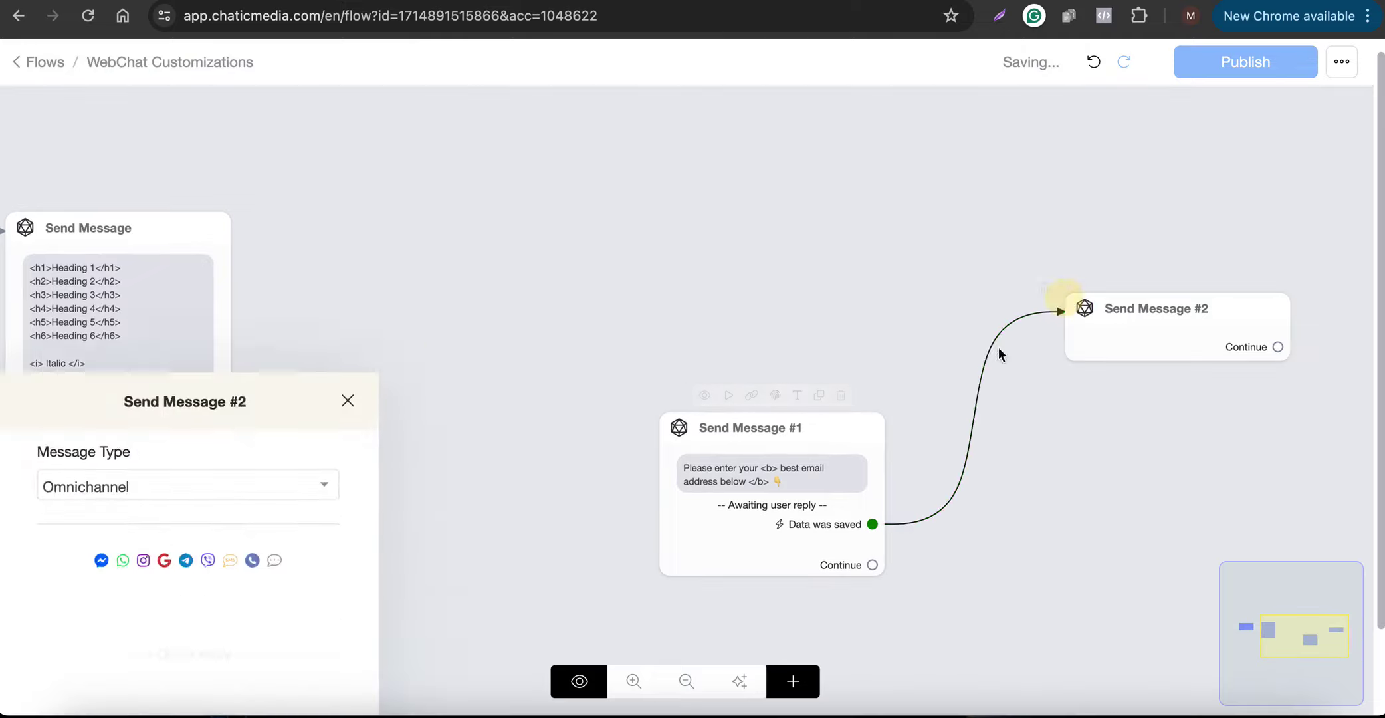
click(155, 505)
click(65, 69)
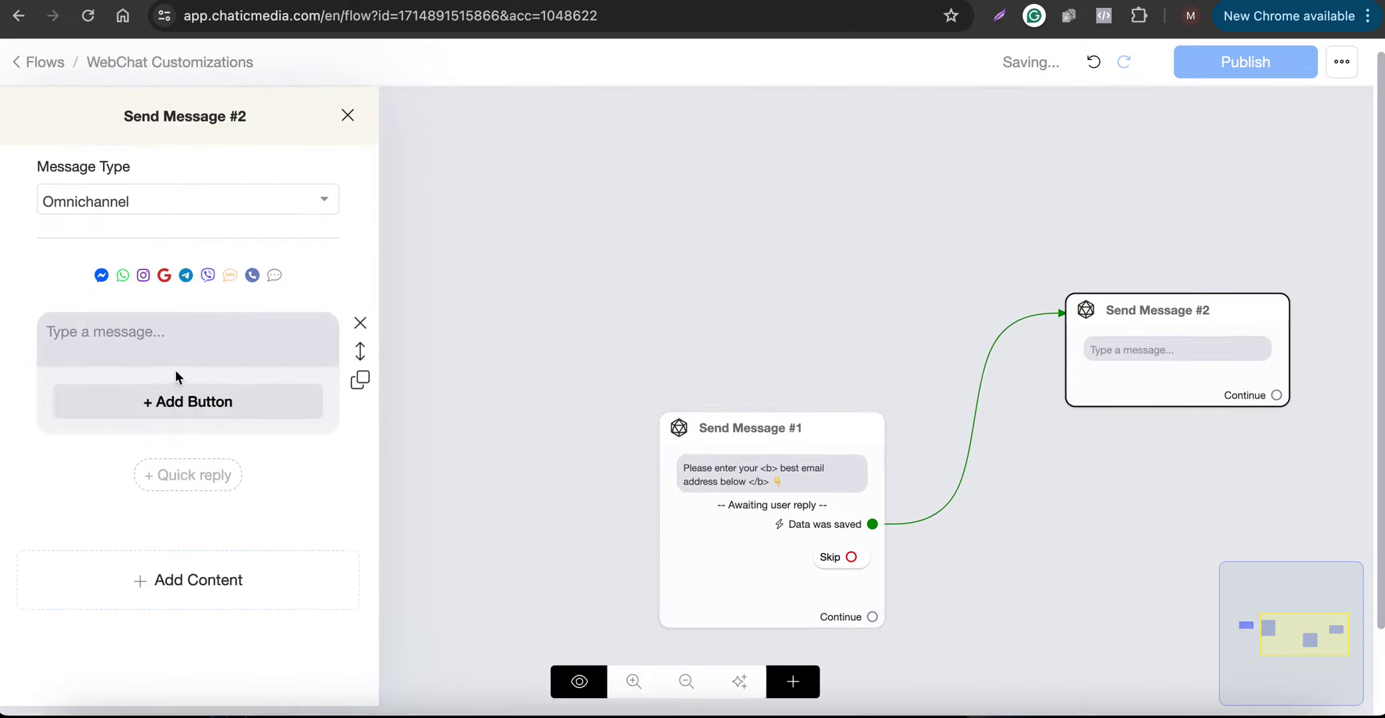
click(188, 354)
text(Thanks)
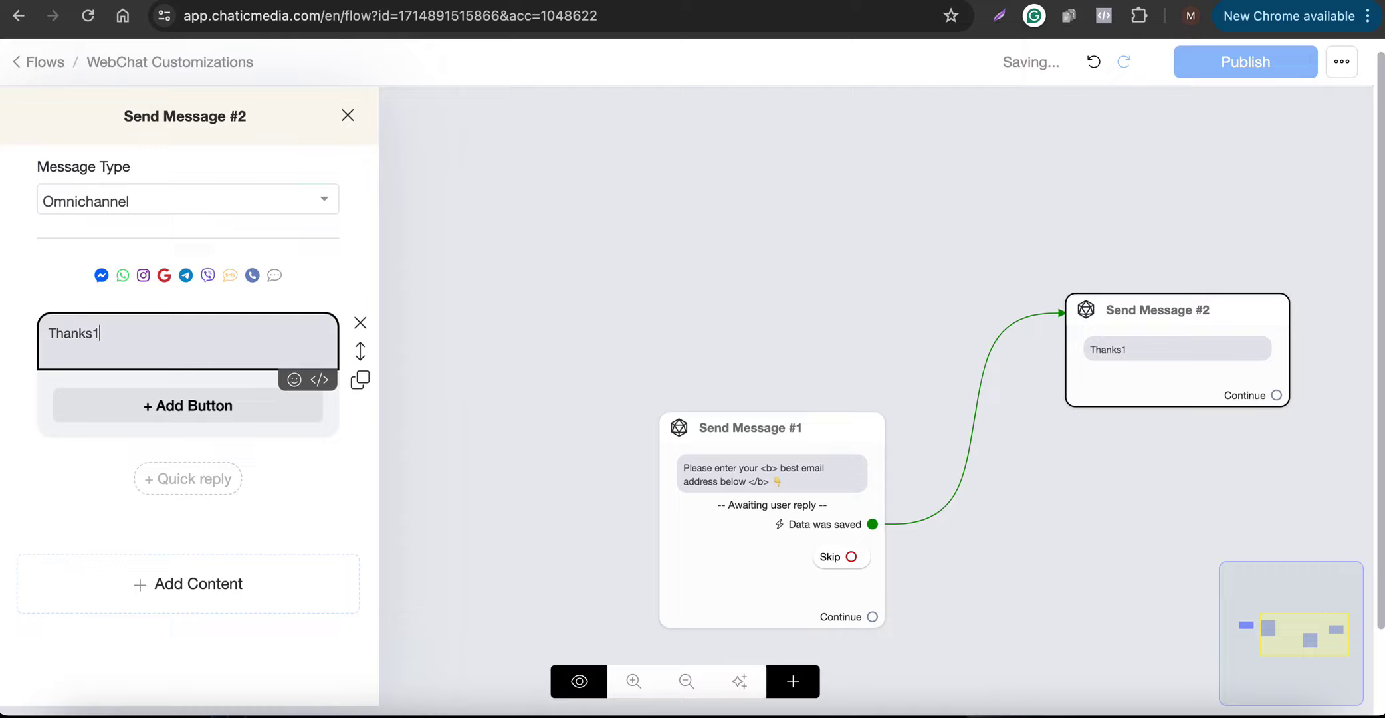
click(741, 412)
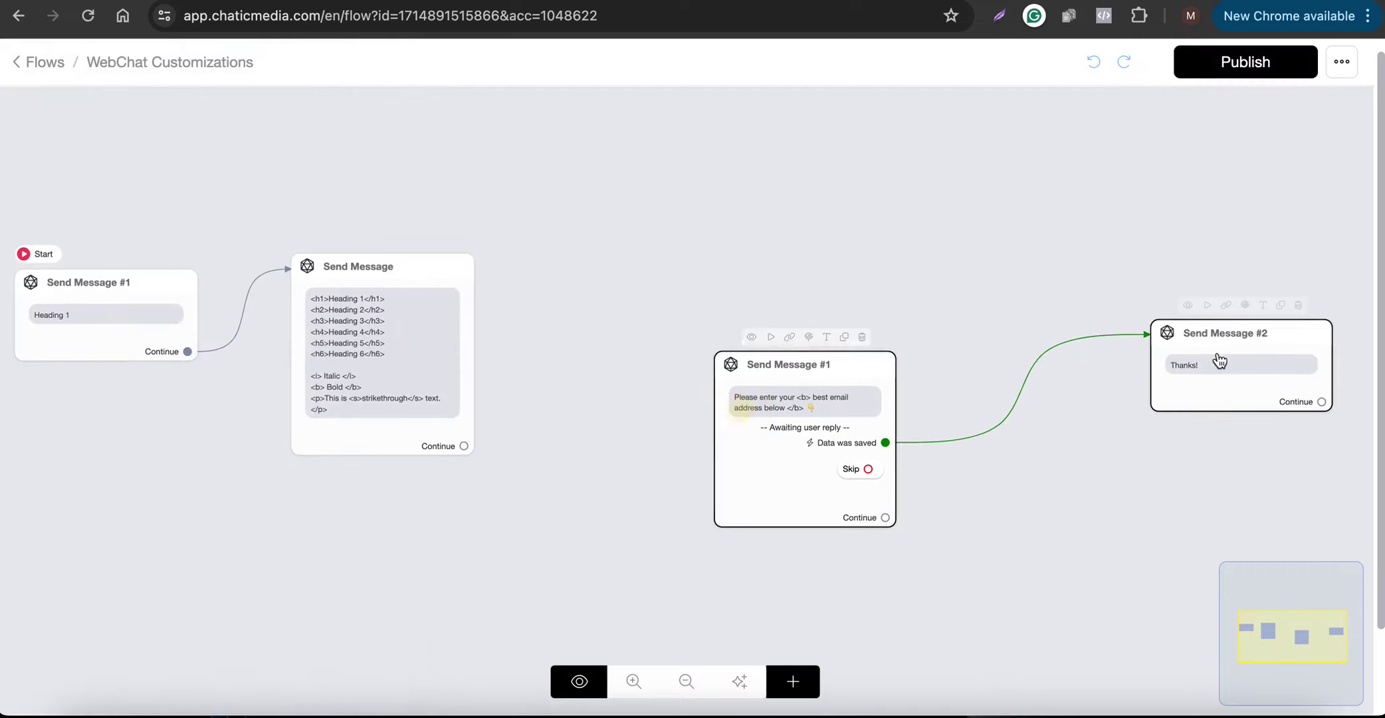
Step: Reposition Send Message #2, republish the flow and copy the WebChat link
drag(1219, 361, 1172, 386)
click(1236, 60)
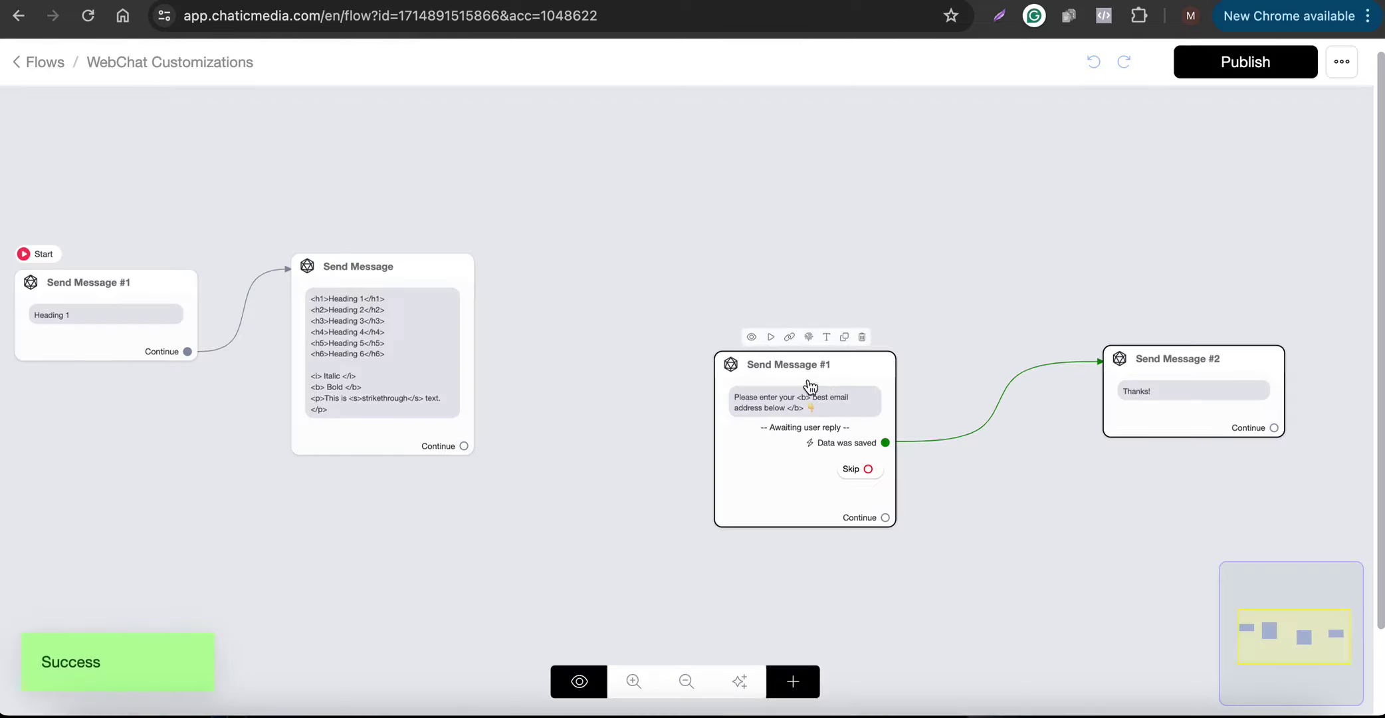
click(790, 336)
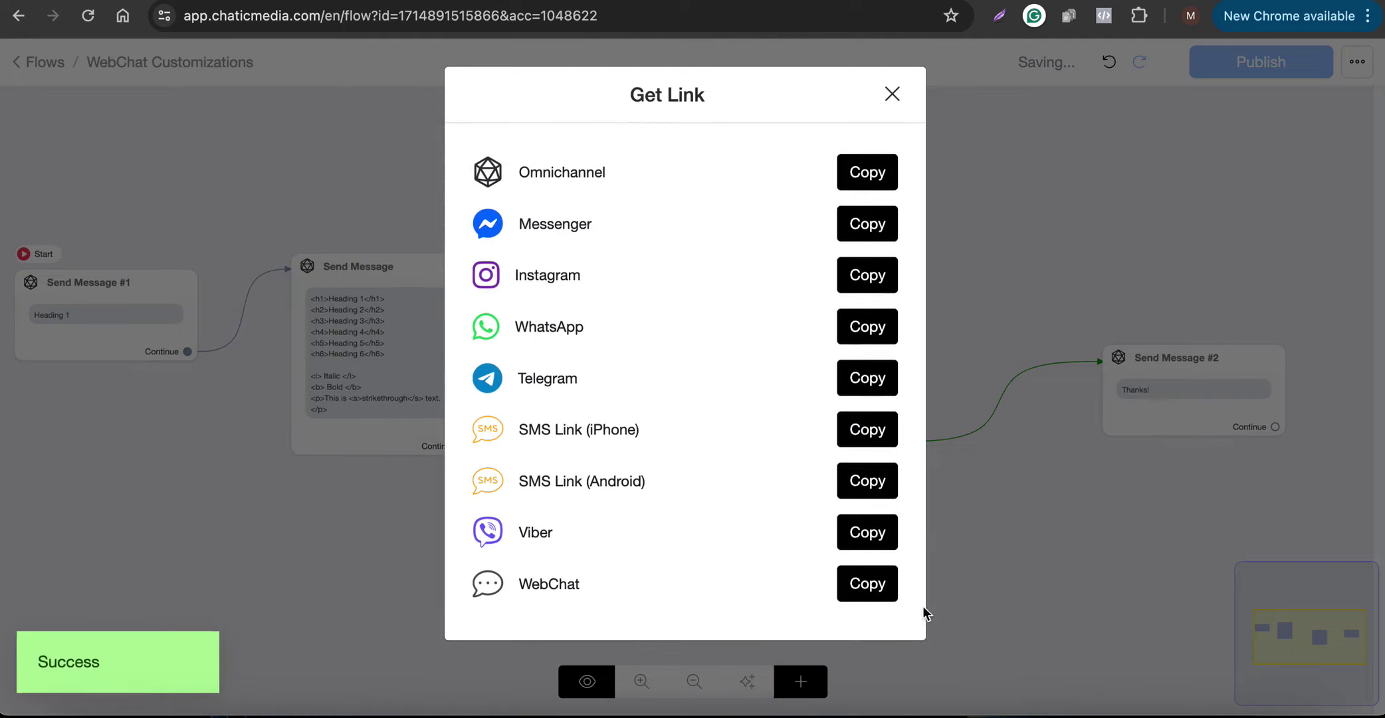
click(877, 586)
click(891, 93)
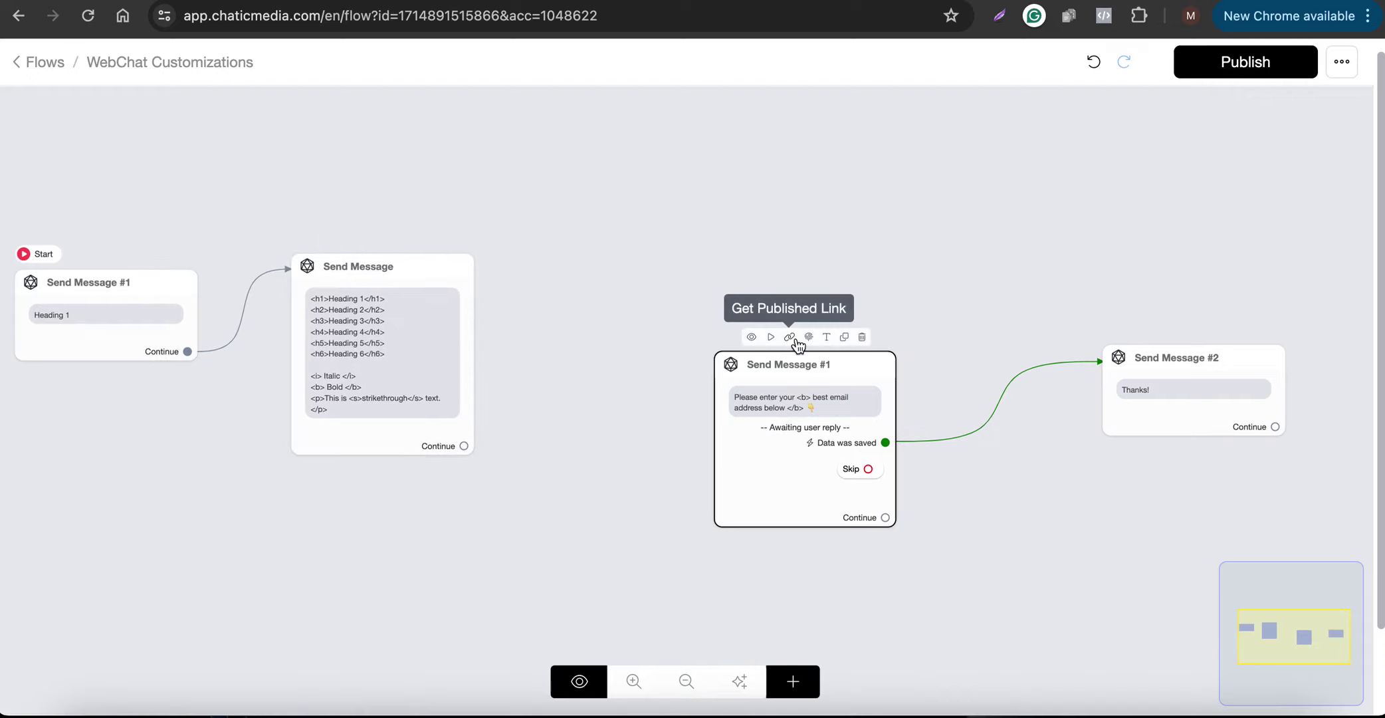
click(790, 338)
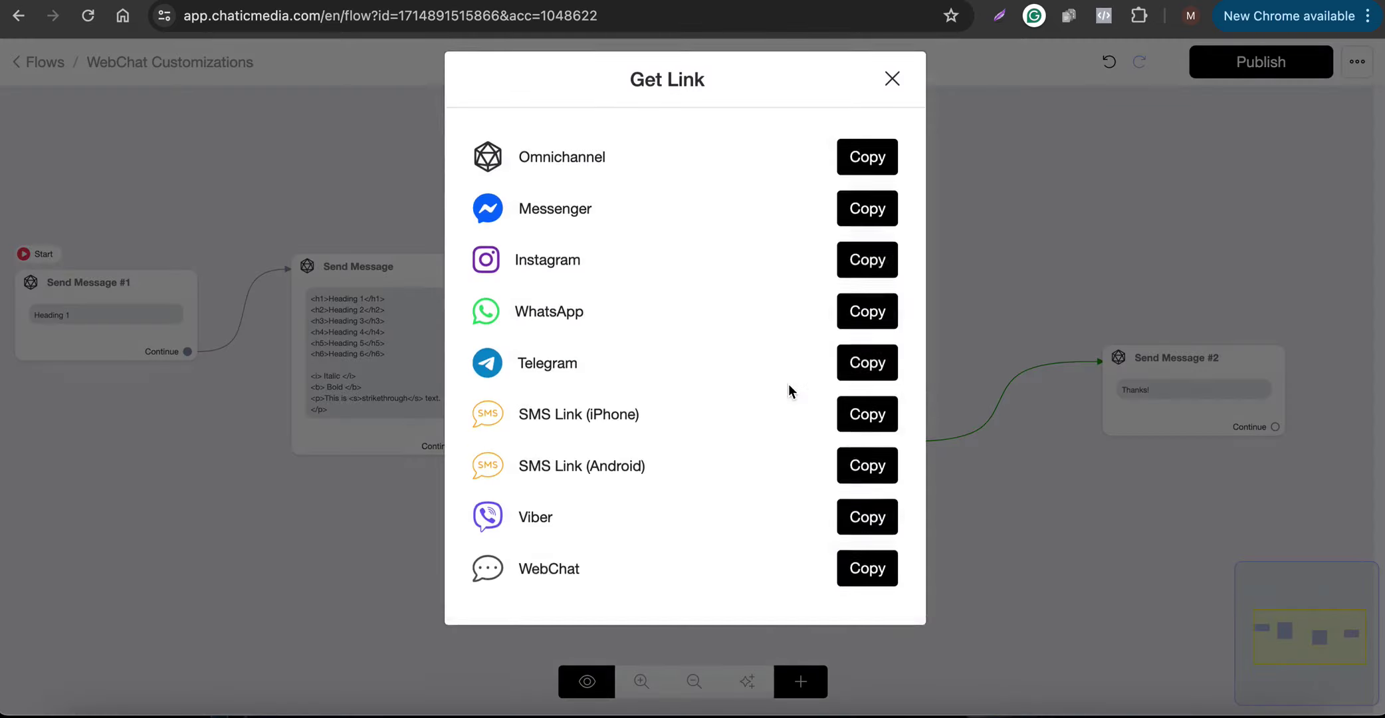
click(870, 580)
Step: Load the copied WebChat link and check that 'best email address below' renders bold
key(ctrl+Tab)
click(441, 13)
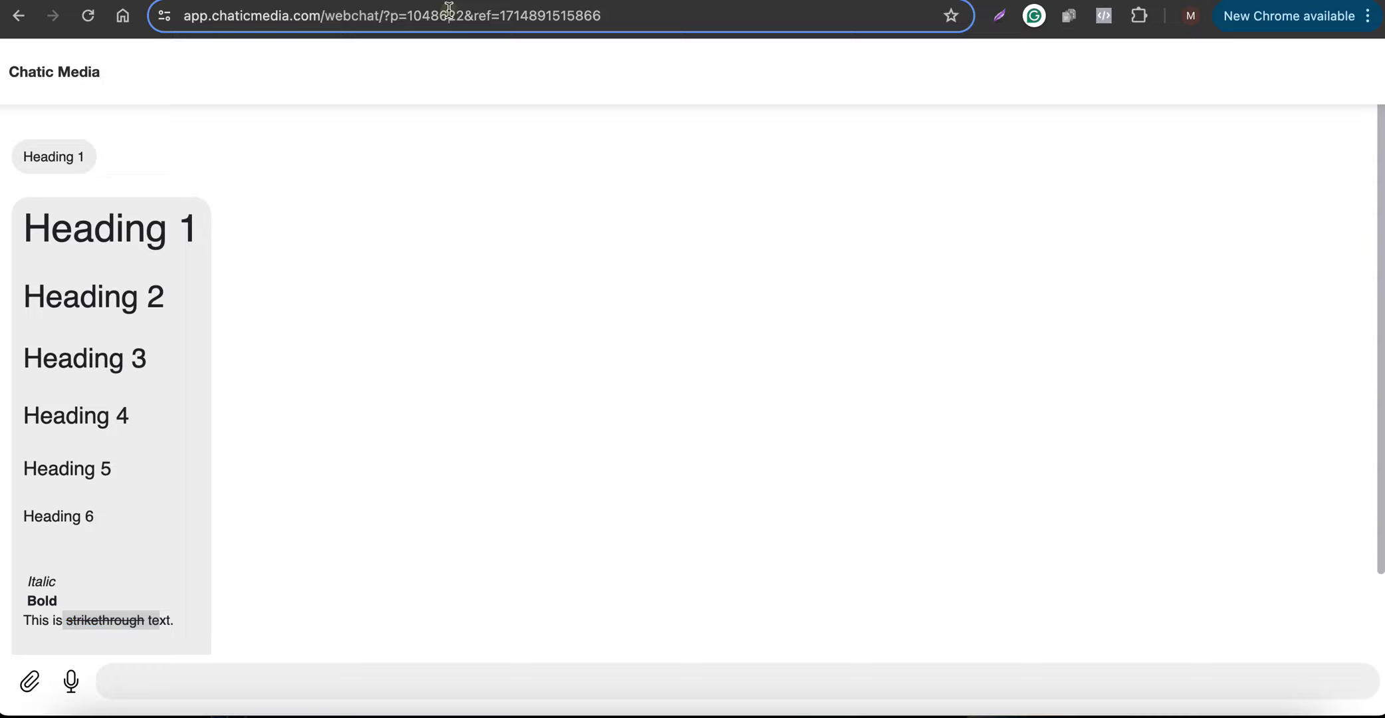
key(super+v)
key(Return)
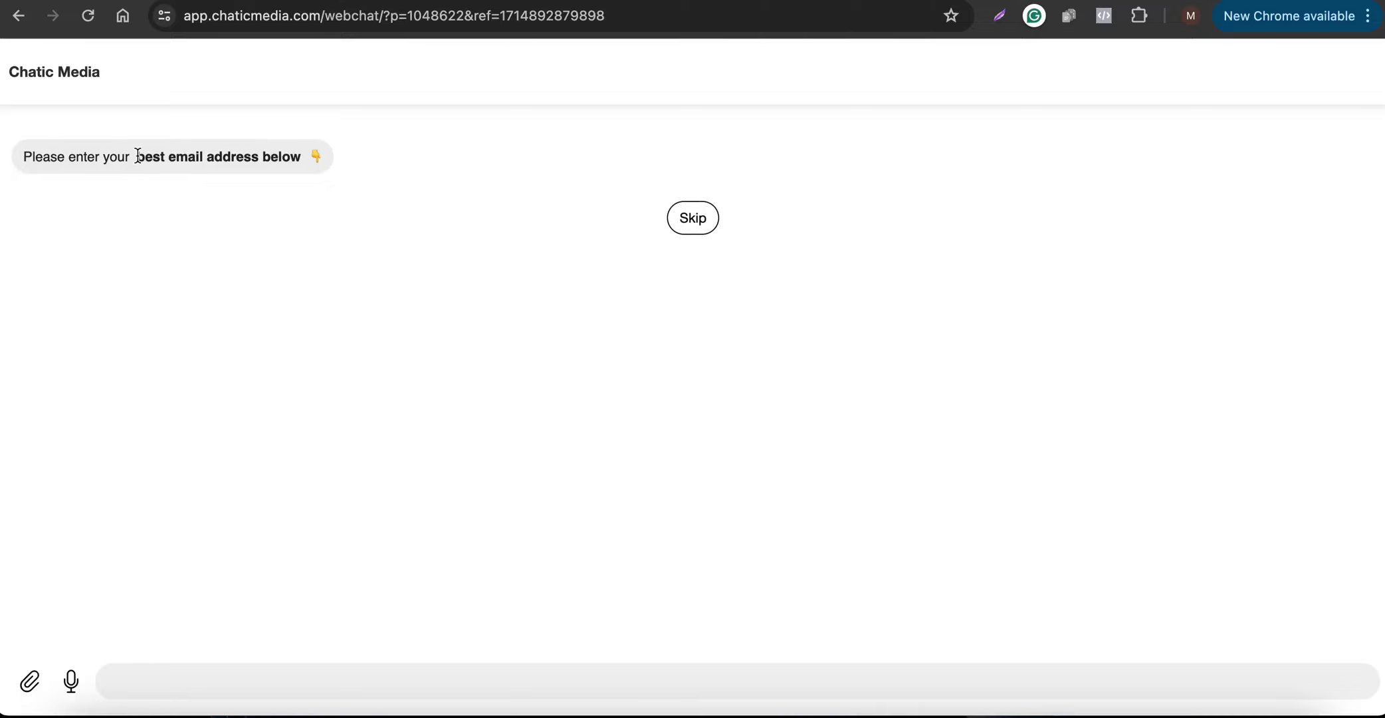
drag(138, 156, 318, 153)
click(190, 161)
drag(140, 158, 319, 155)
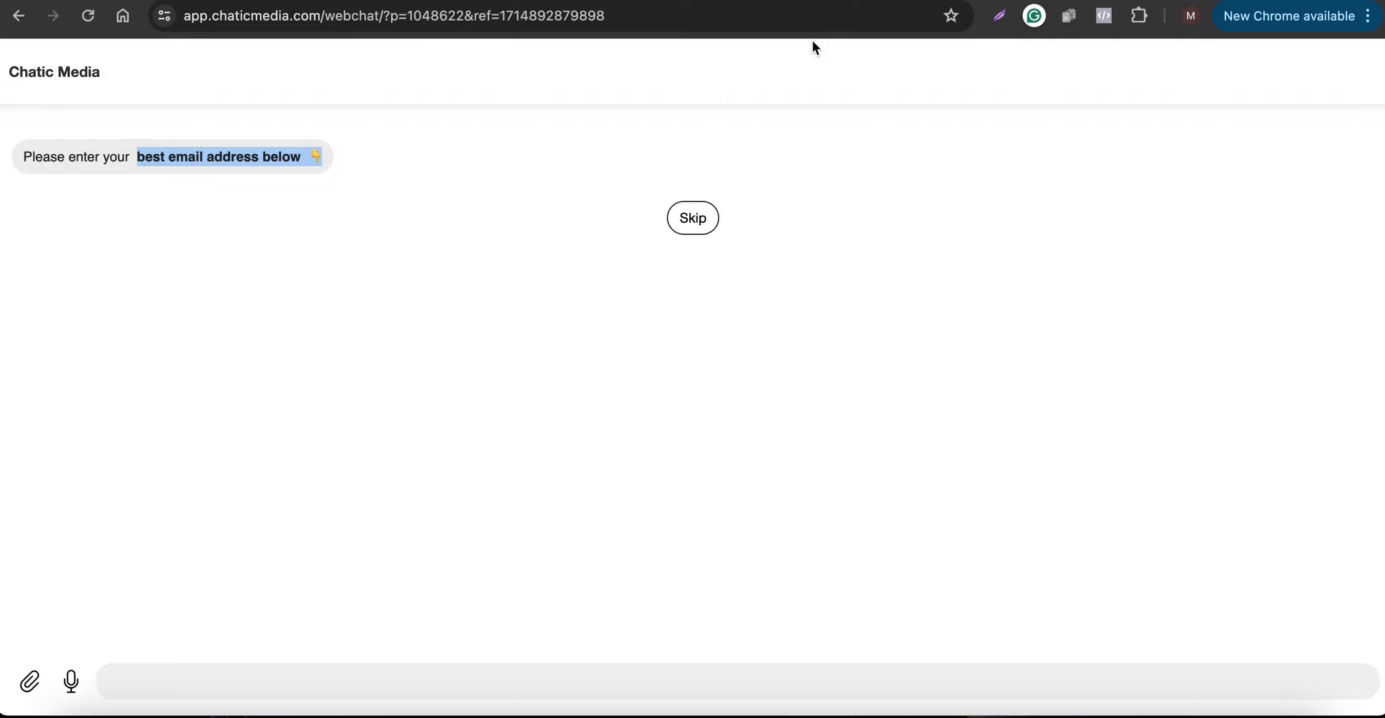
Step: Submit a test email address in the webchat to get 'Thanks!', then switch to the dashboard
key(super+w)
click(892, 94)
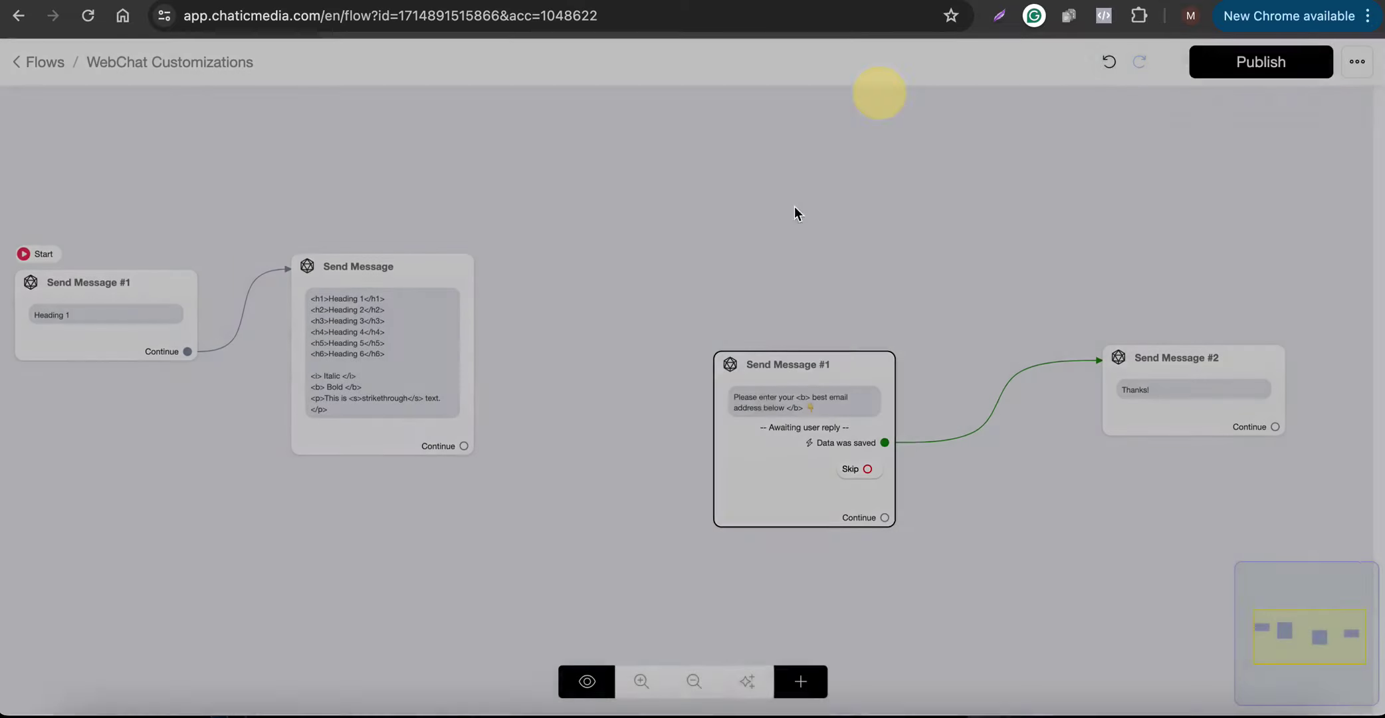
scroll(797, 426, up, 5)
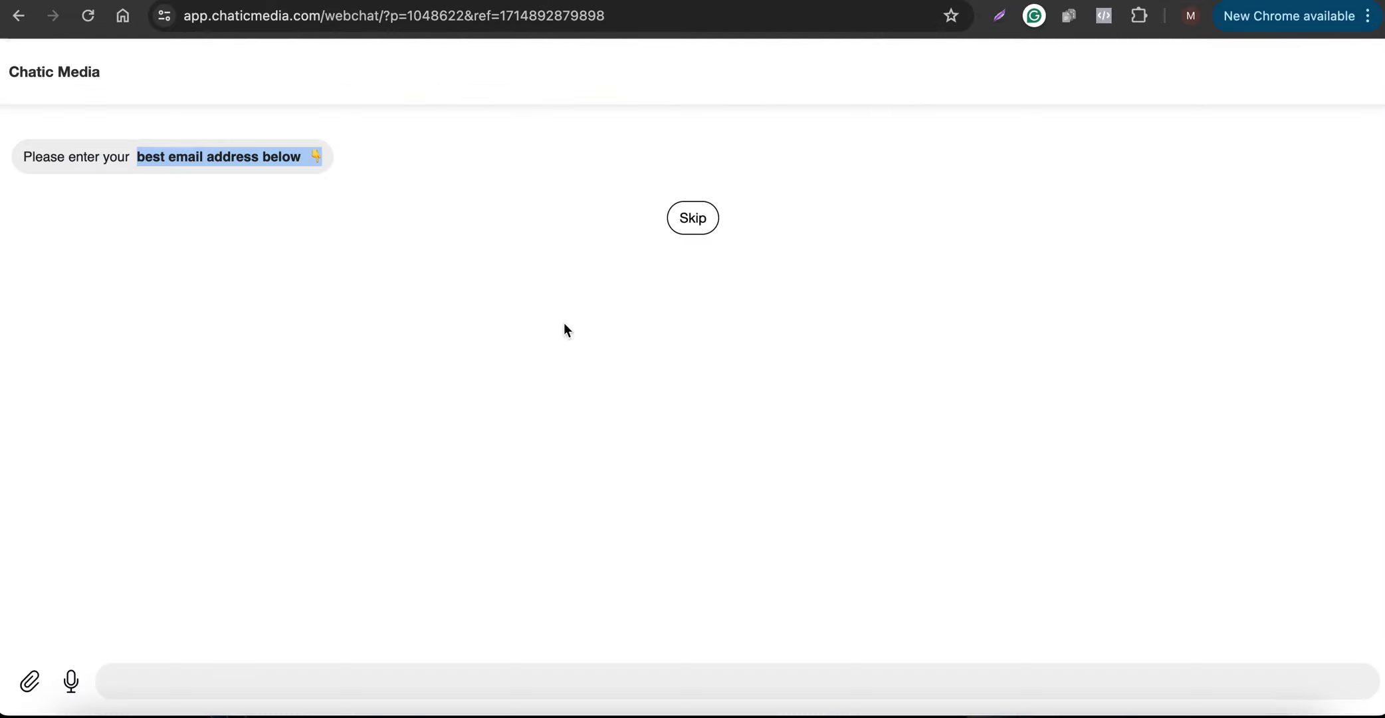
click(289, 679)
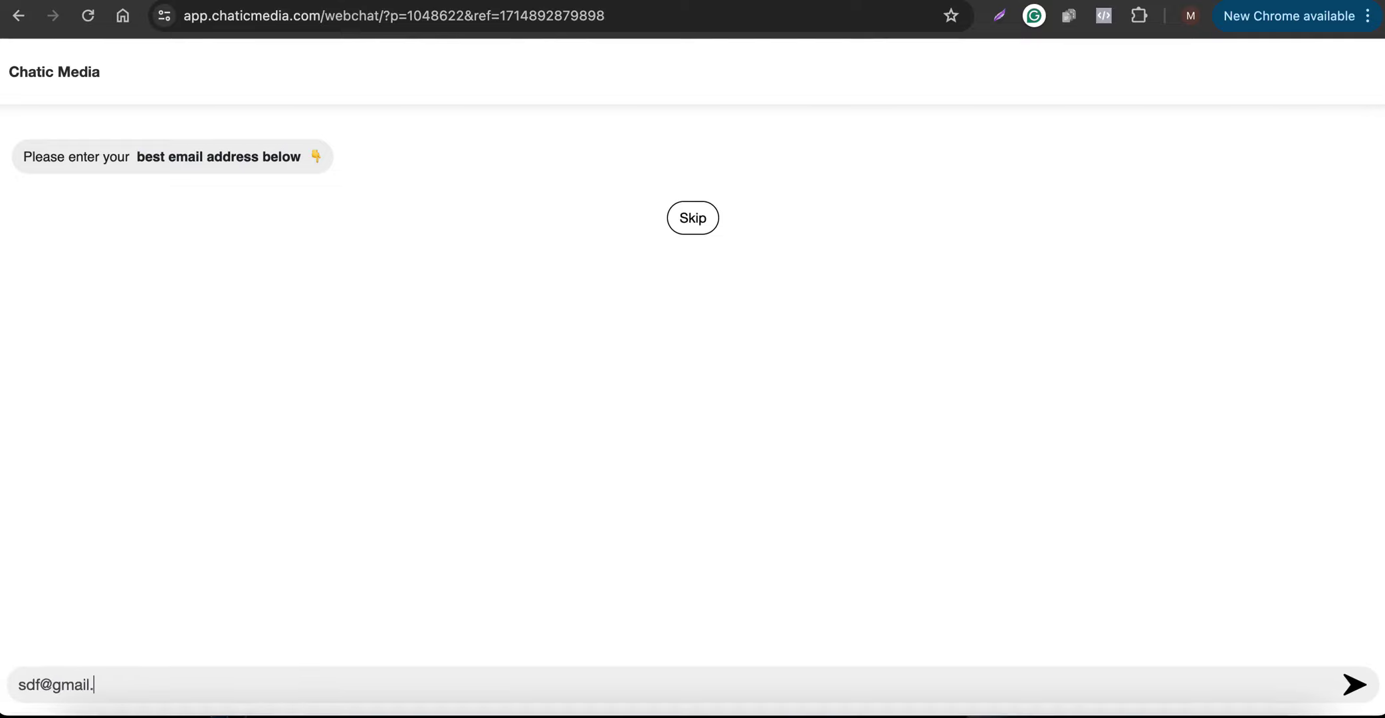
key(Return)
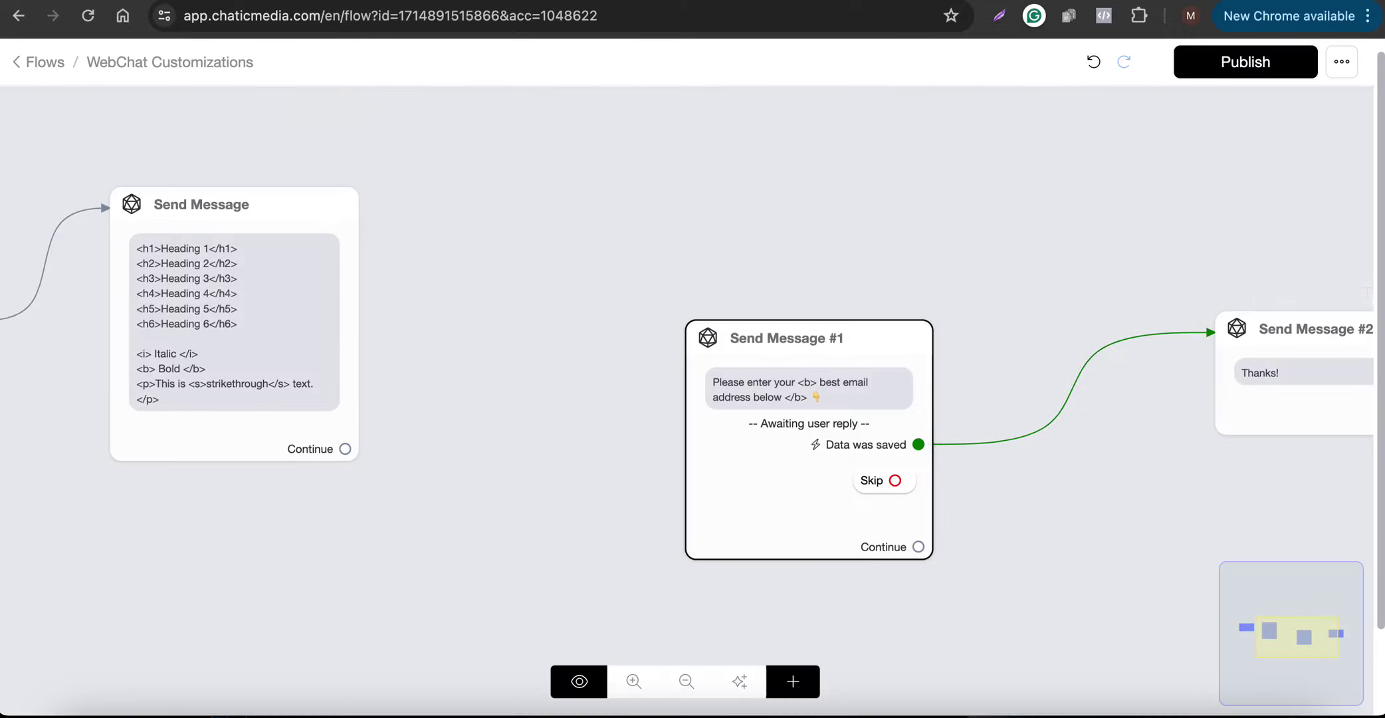
key(ctrl+Tab)
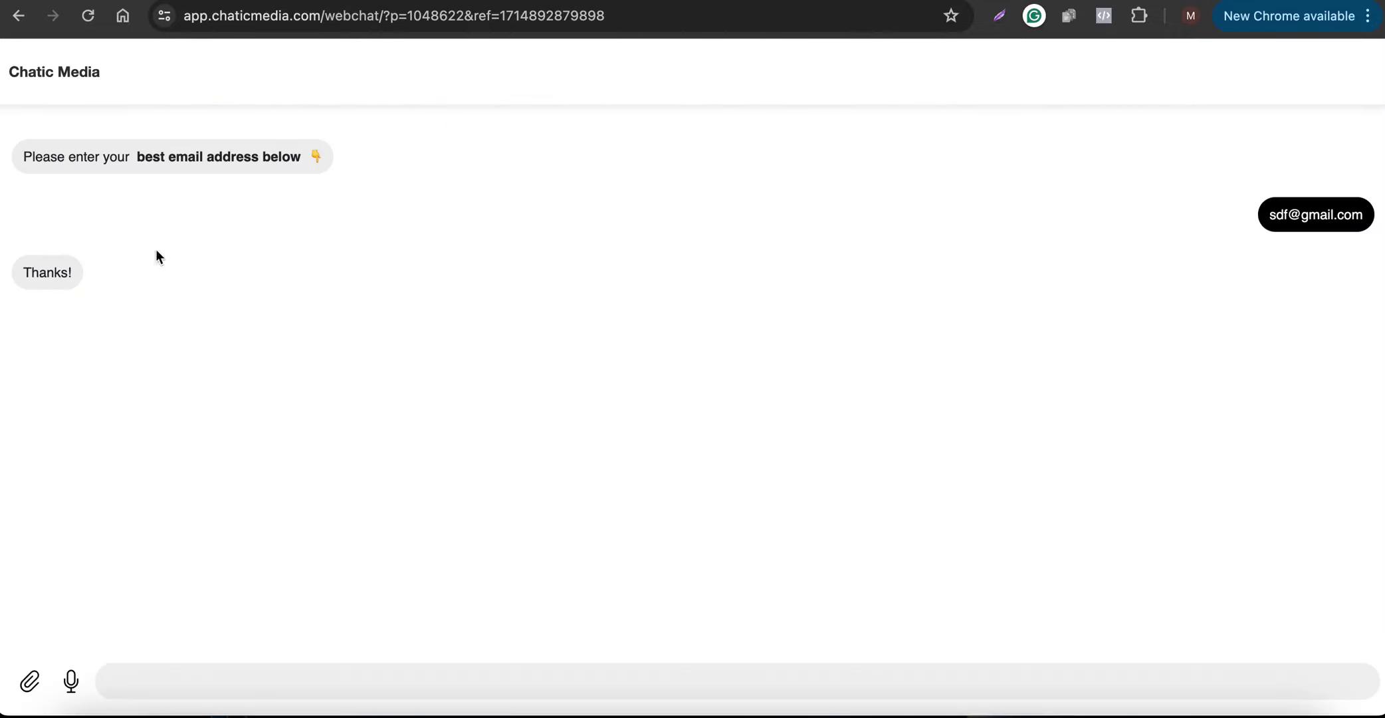
key(ctrl+Tab)
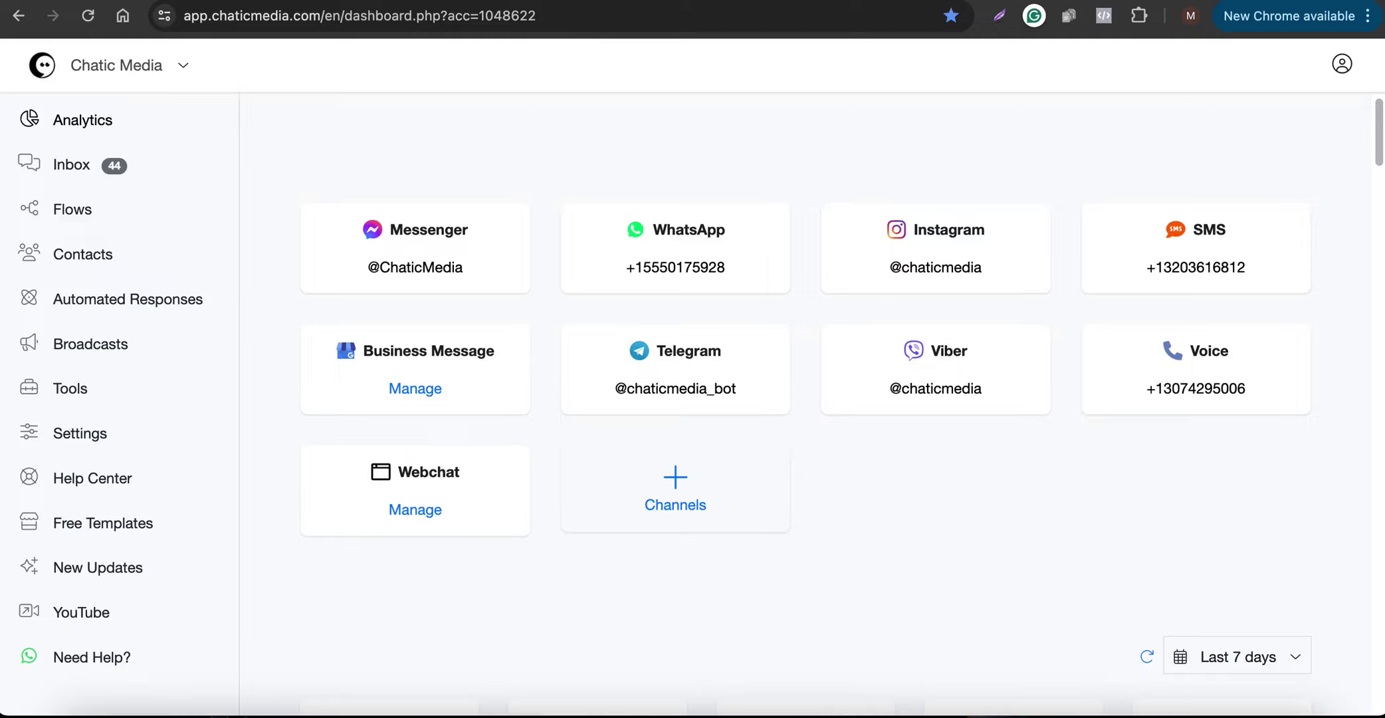
Step: Zoom around the HTML Send Message and email prompt nodes in the flow editor to review them
key(ctrl+Tab)
scroll(536, 273, down, 3)
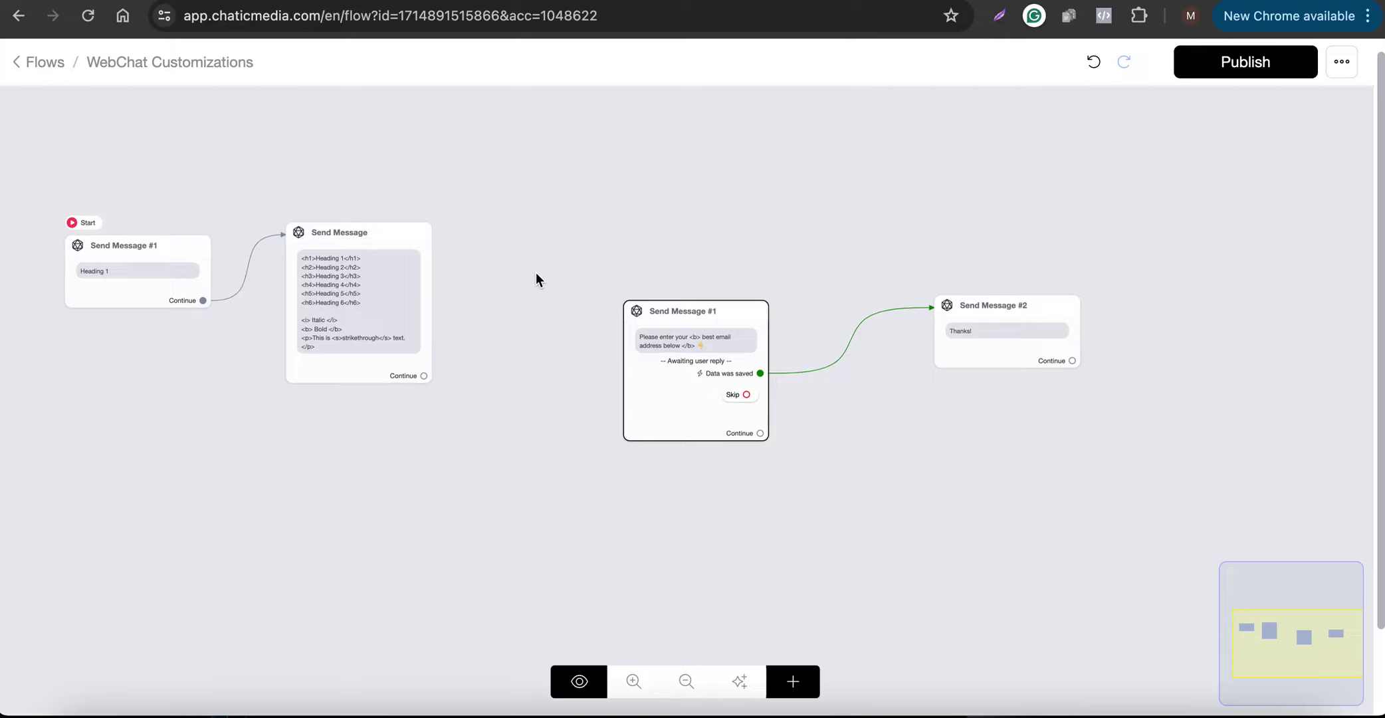
scroll(658, 339, up, 5)
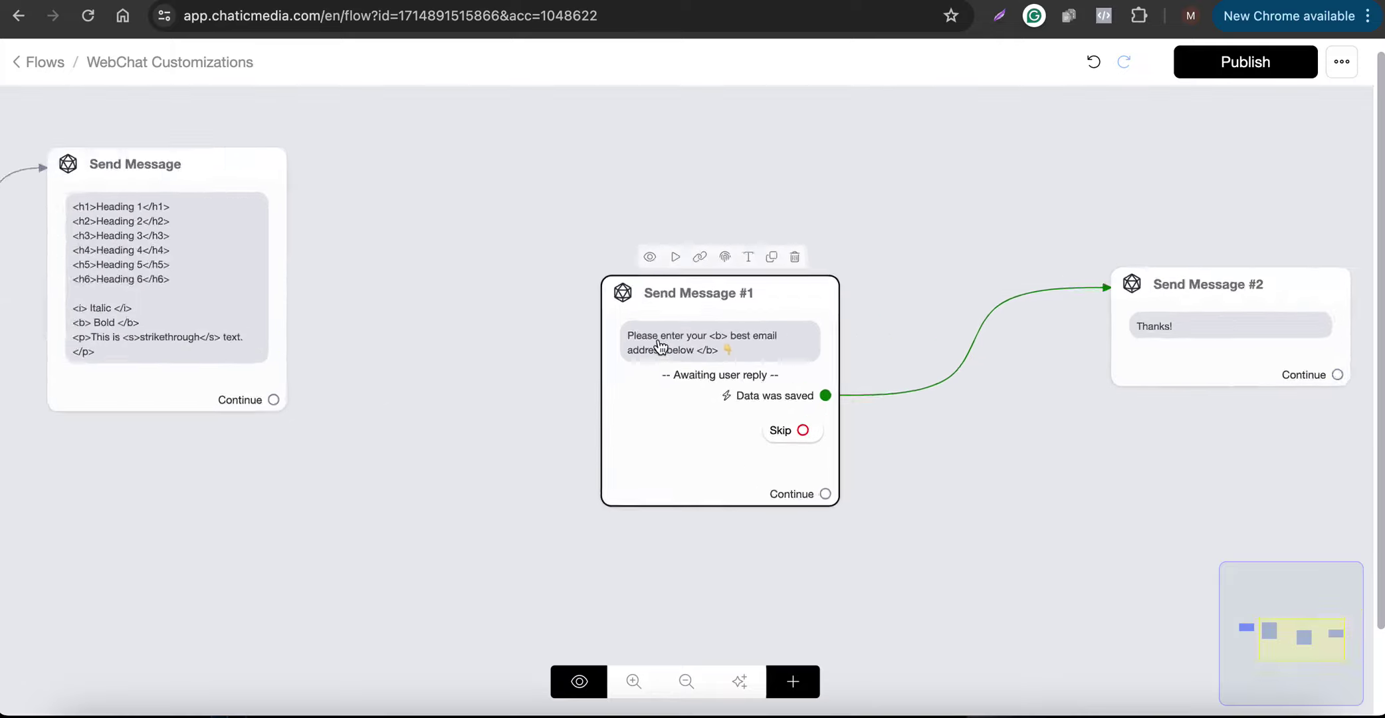
scroll(796, 346, down, 2)
scroll(265, 312, up, 4)
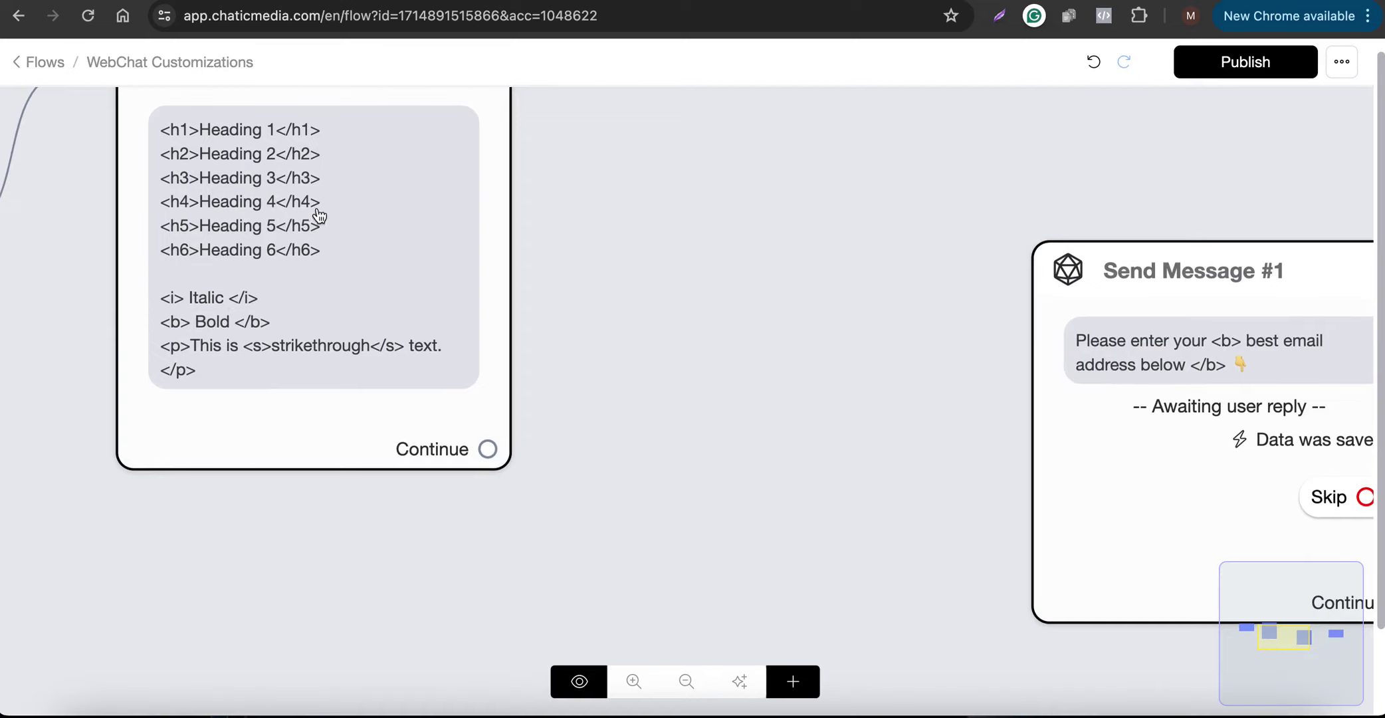
scroll(359, 343, down, 2)
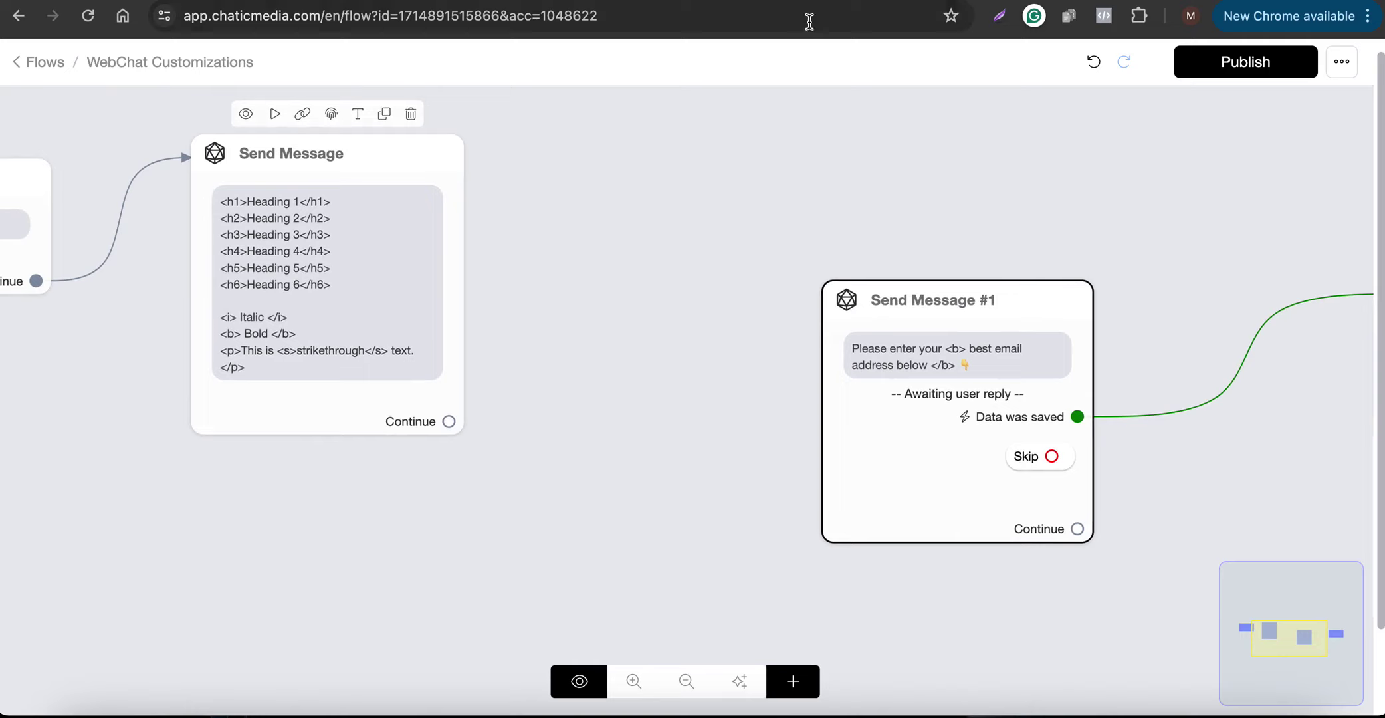
Step: Add an empty text block above the email prompt in Send Message #1
click(337, 226)
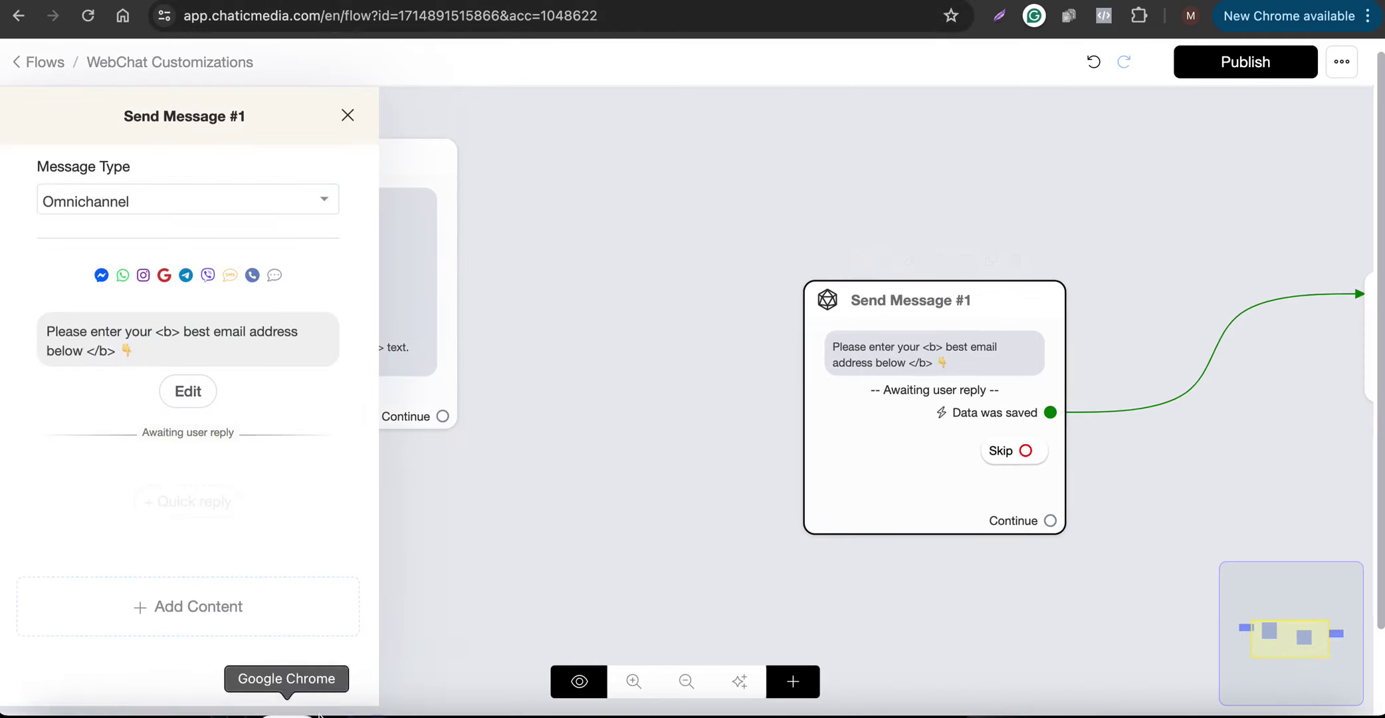
click(176, 622)
click(56, 206)
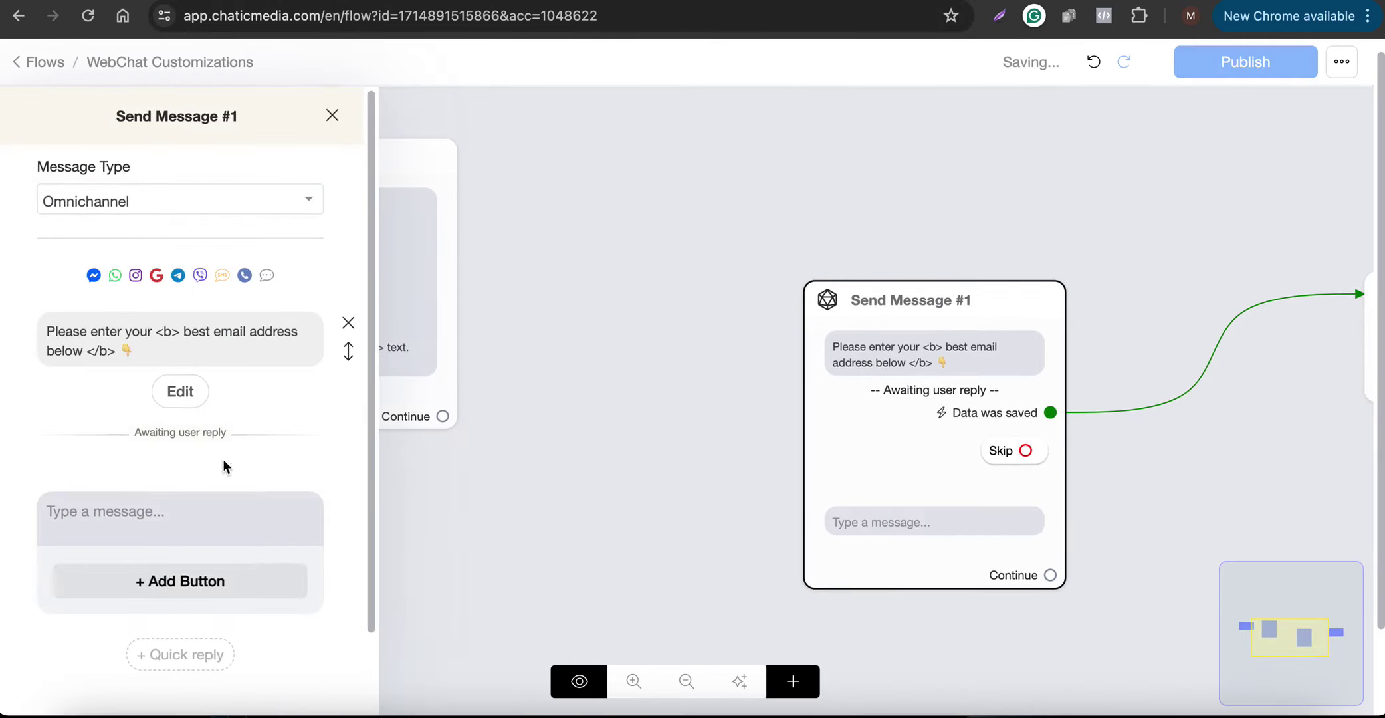
drag(348, 531, 279, 309)
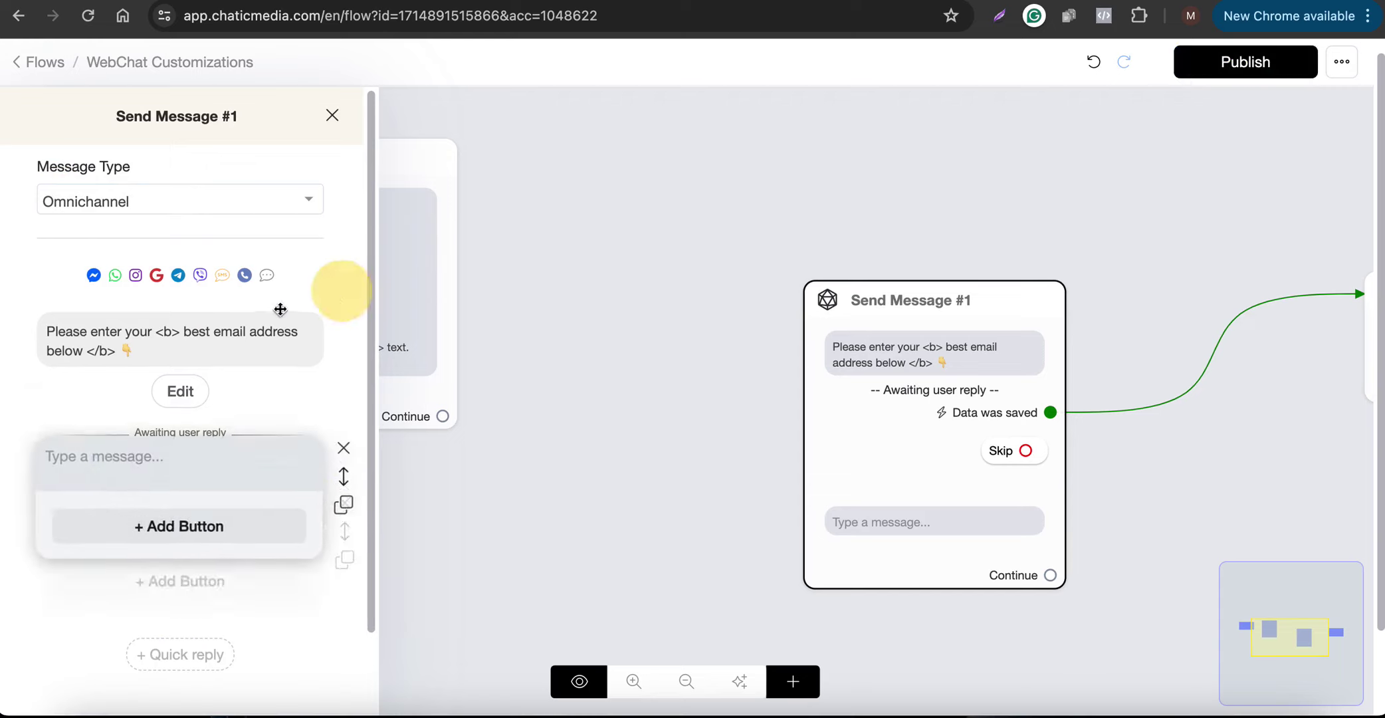
drag(345, 531, 292, 336)
Step: Fill the new block with '<h5>Welcome to Chatic Media</h5>'
click(148, 331)
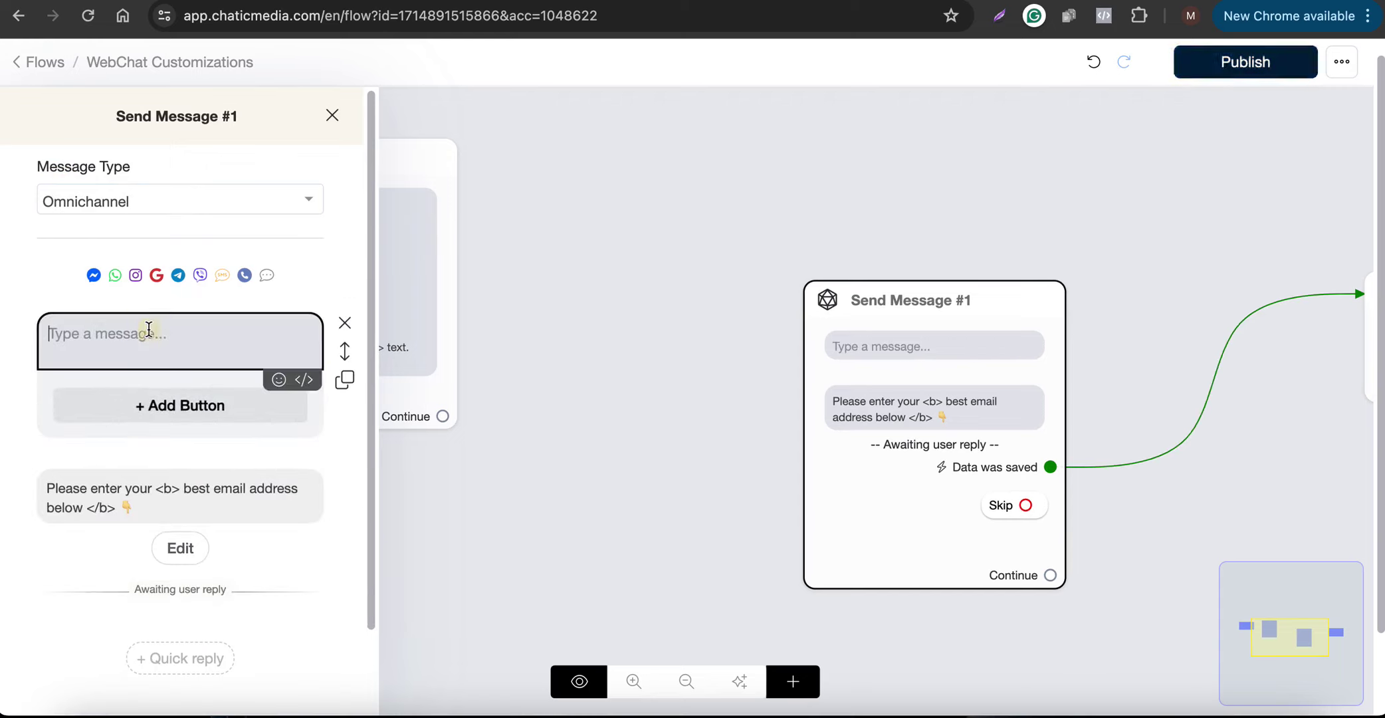
text(<h5>Heading 5</h5>)
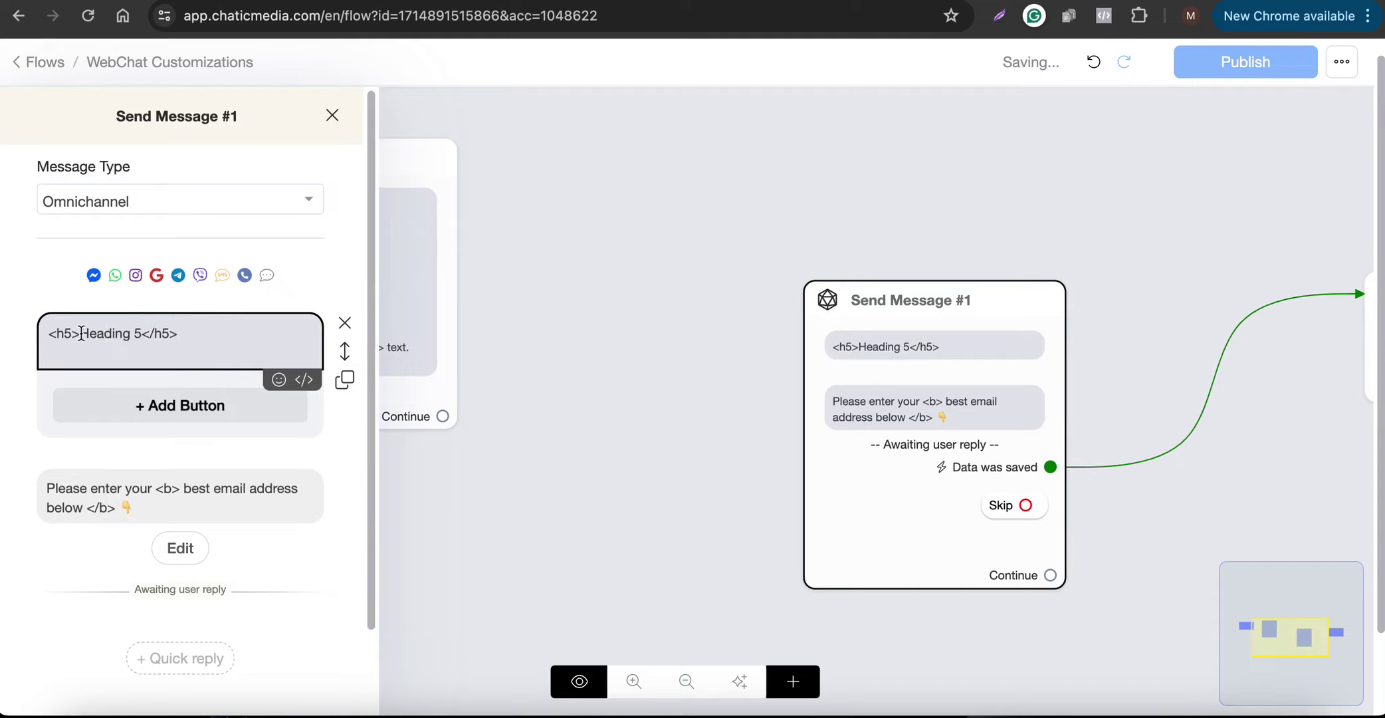
drag(81, 333, 145, 336)
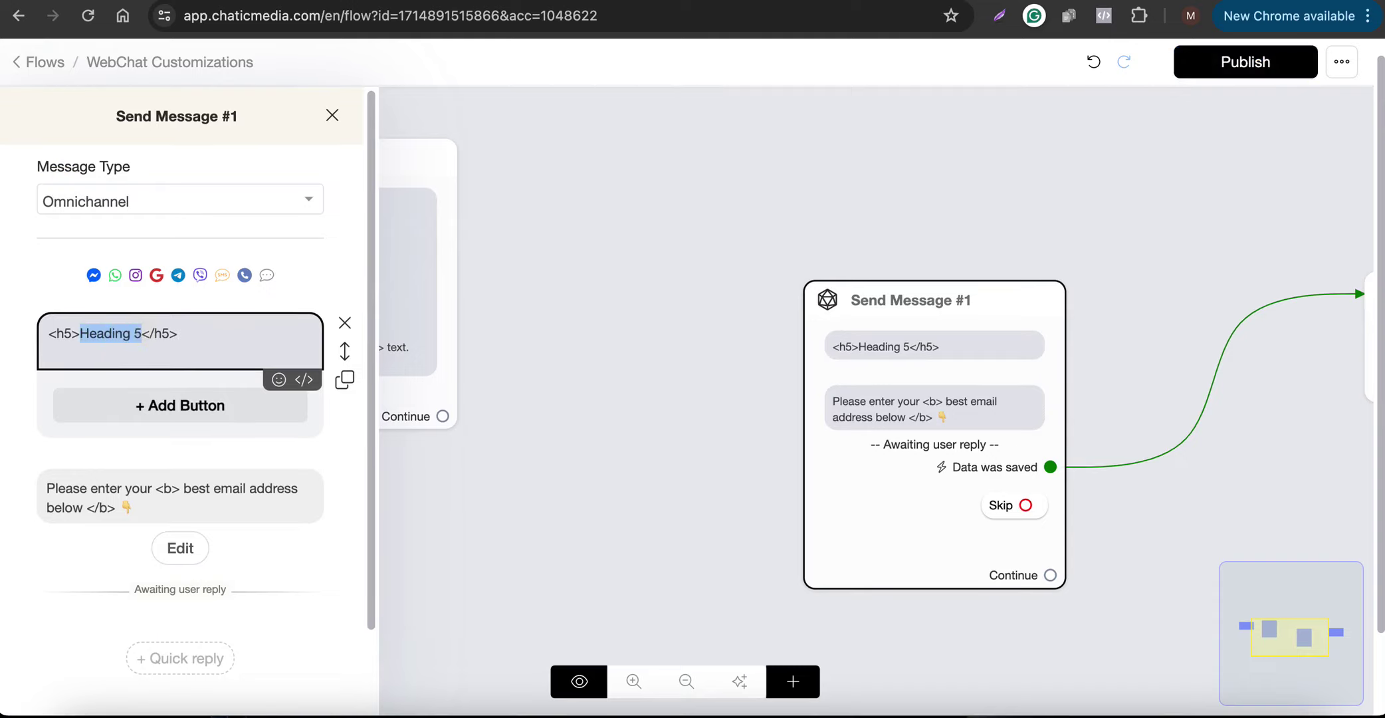
text(Welcome to Ch)
text(atic media)
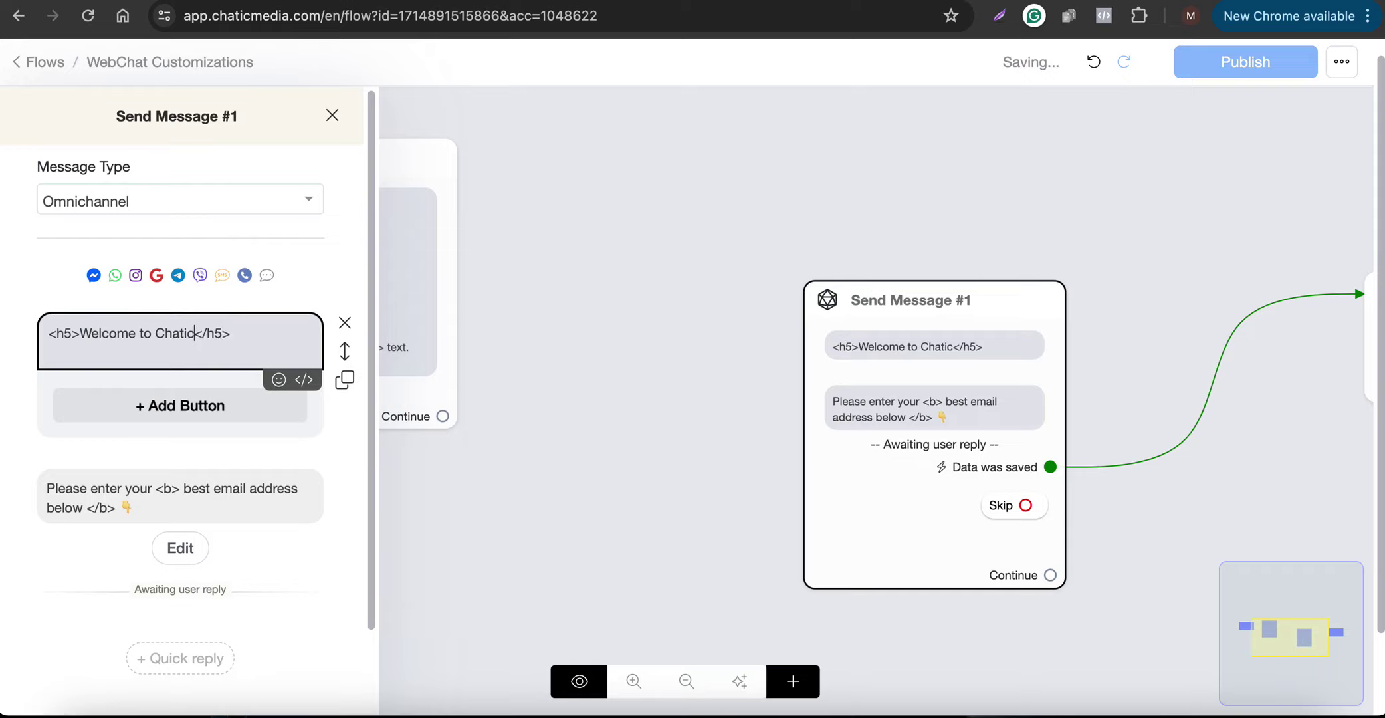
key(BackSpace)
key(BackSpace)
key(BackSpace)
key(BackSpace)
key(BackSpace)
text(Media)
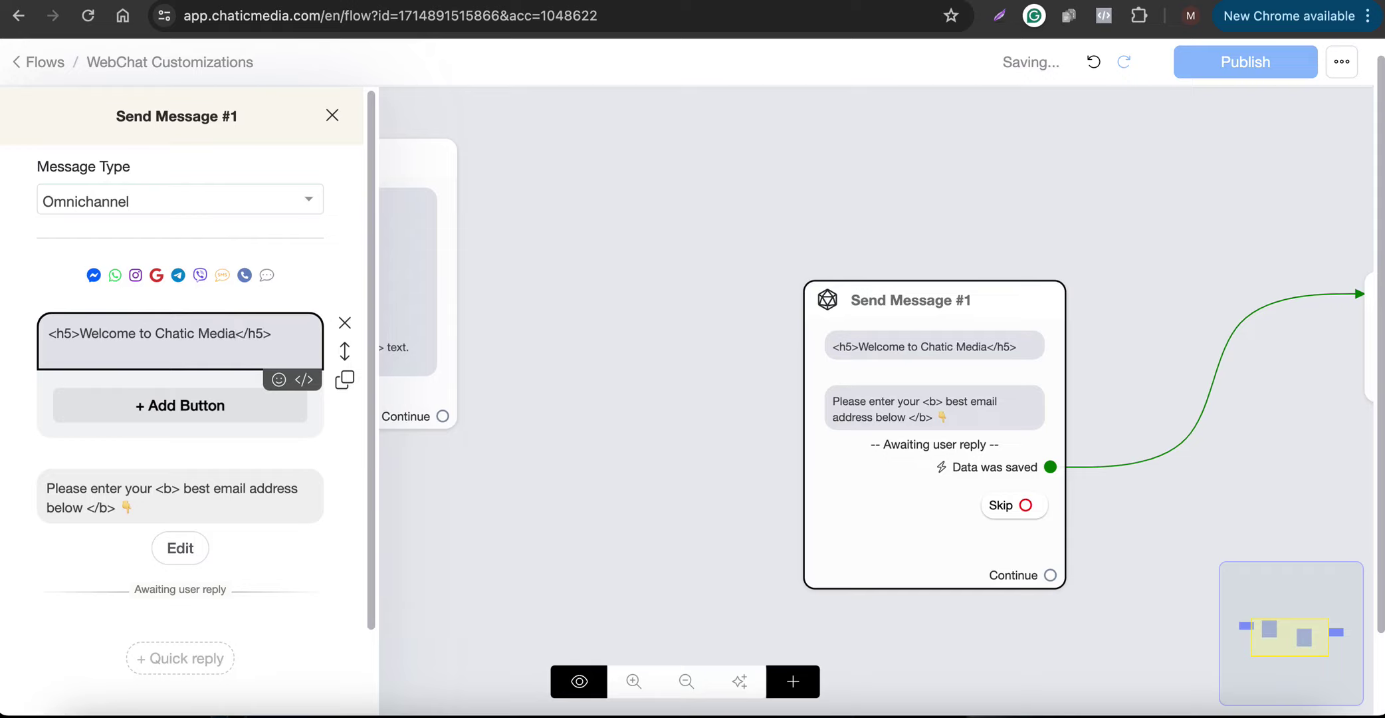
click(752, 432)
scroll(618, 322, down, 2)
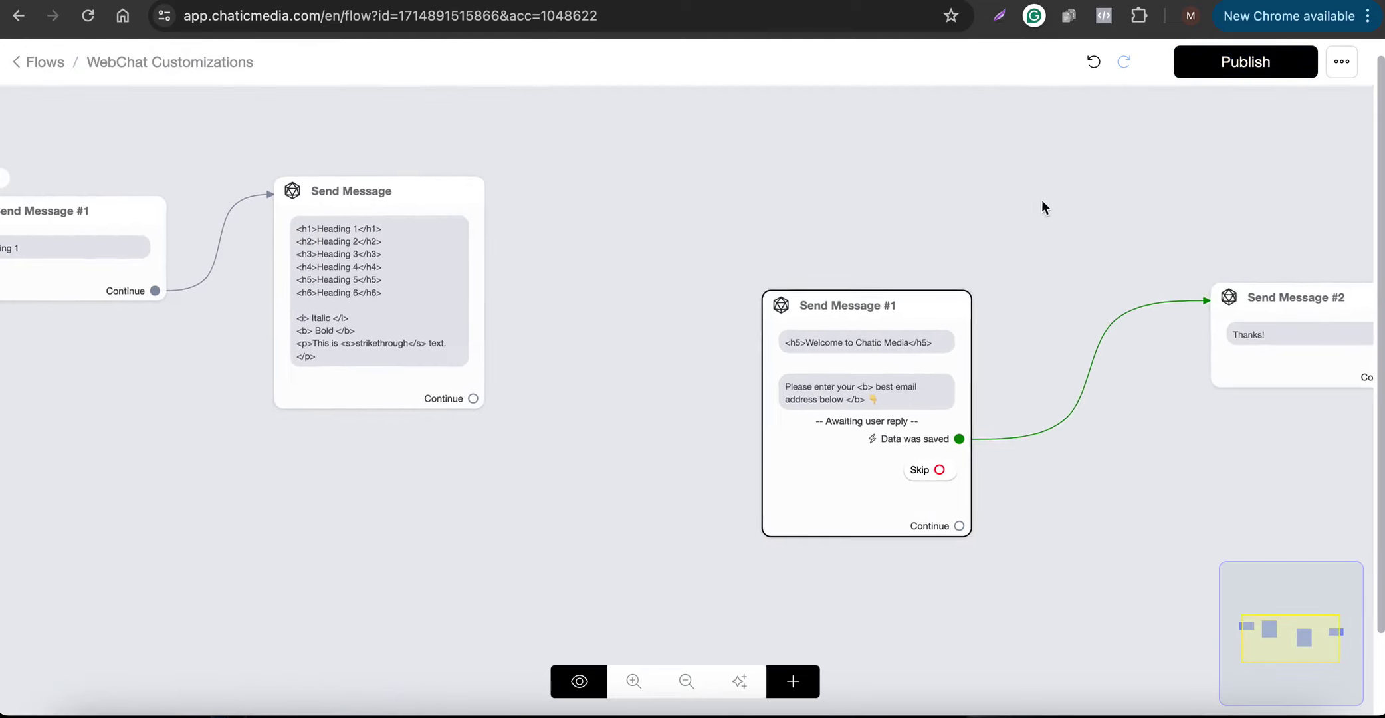
Step: Tidy the node layout, publish the flow, and reload the webchat to show the larger welcome heading
drag(1041, 200, 556, 186)
drag(813, 286, 707, 345)
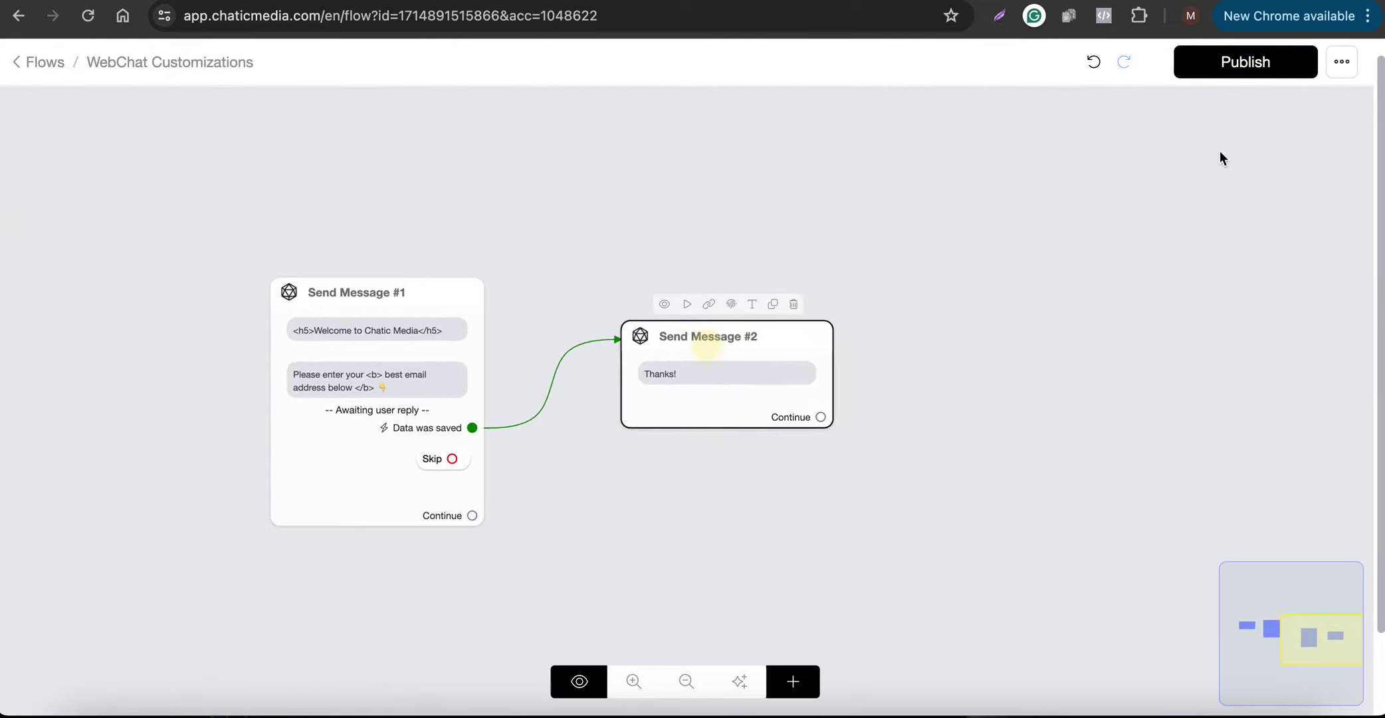
click(1253, 67)
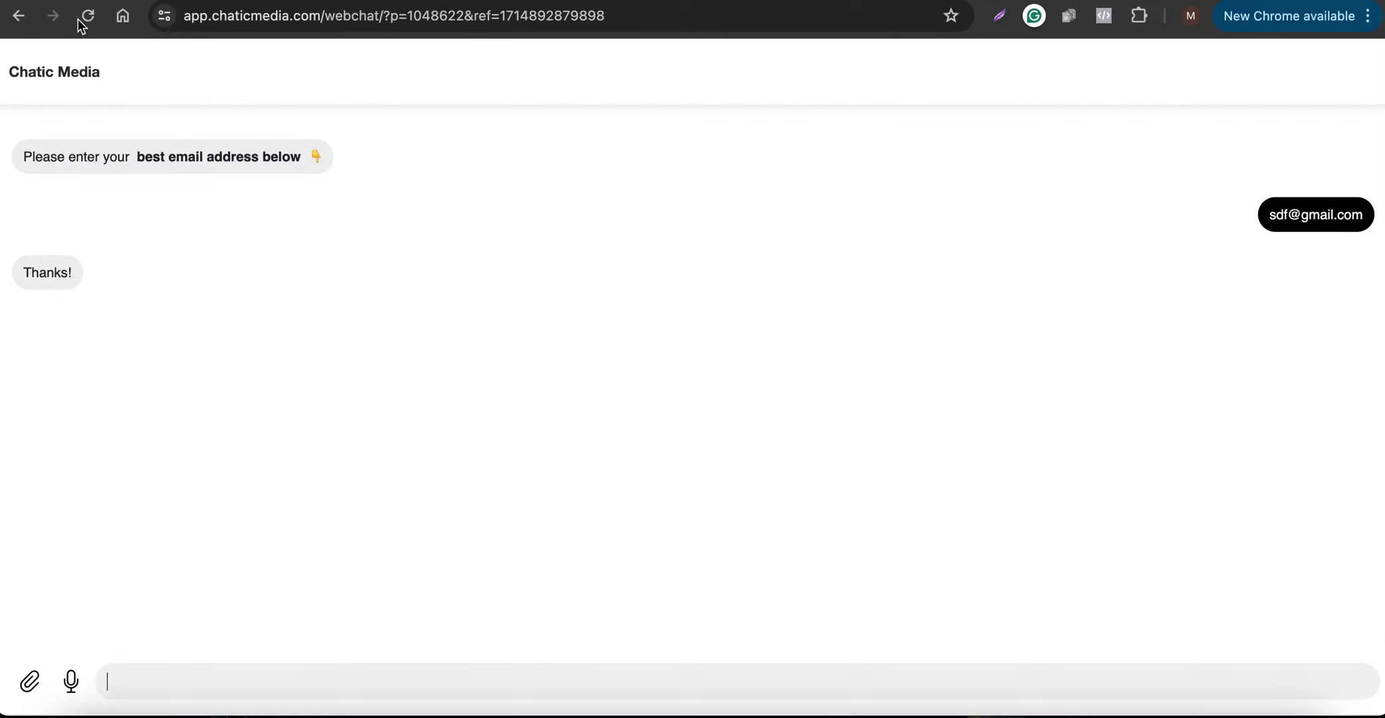
click(79, 19)
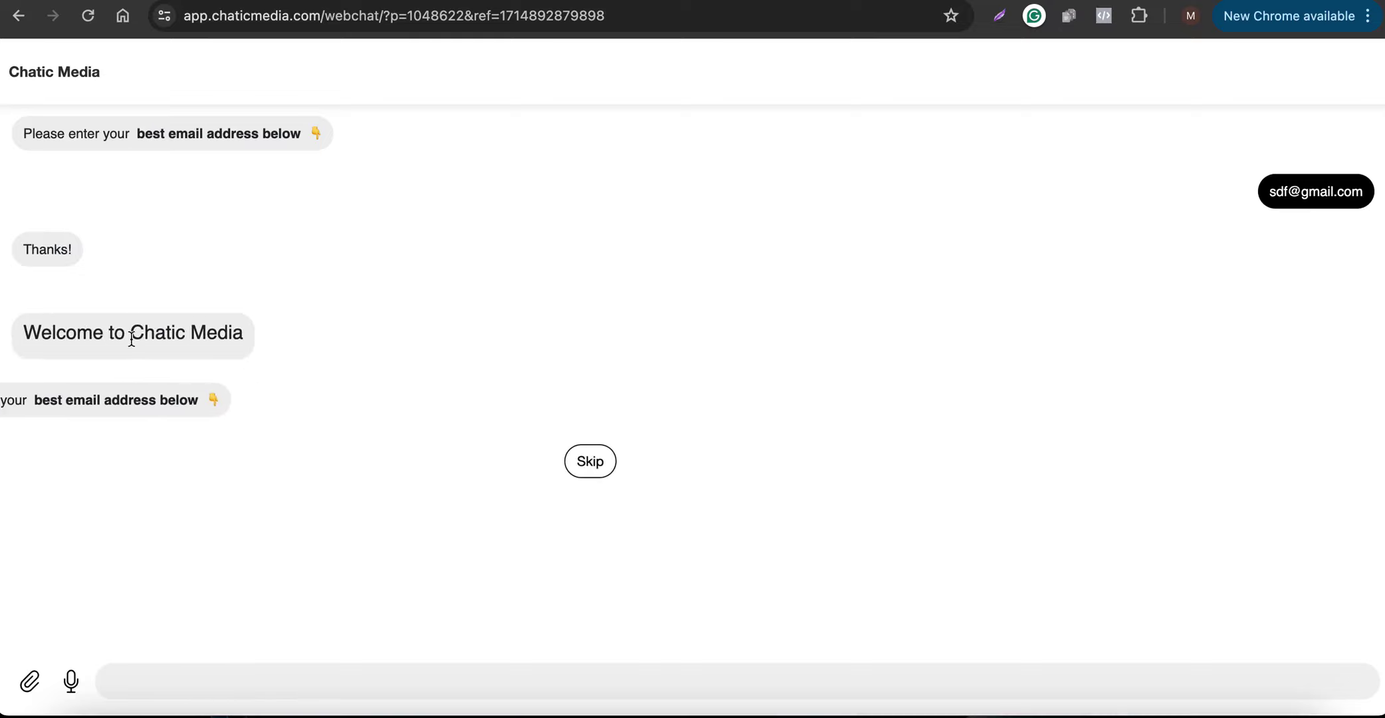
Step: Check the rendered 'Welcome to Chatic Media' heading and email prompt, then return to the flow editor
drag(22, 339, 243, 332)
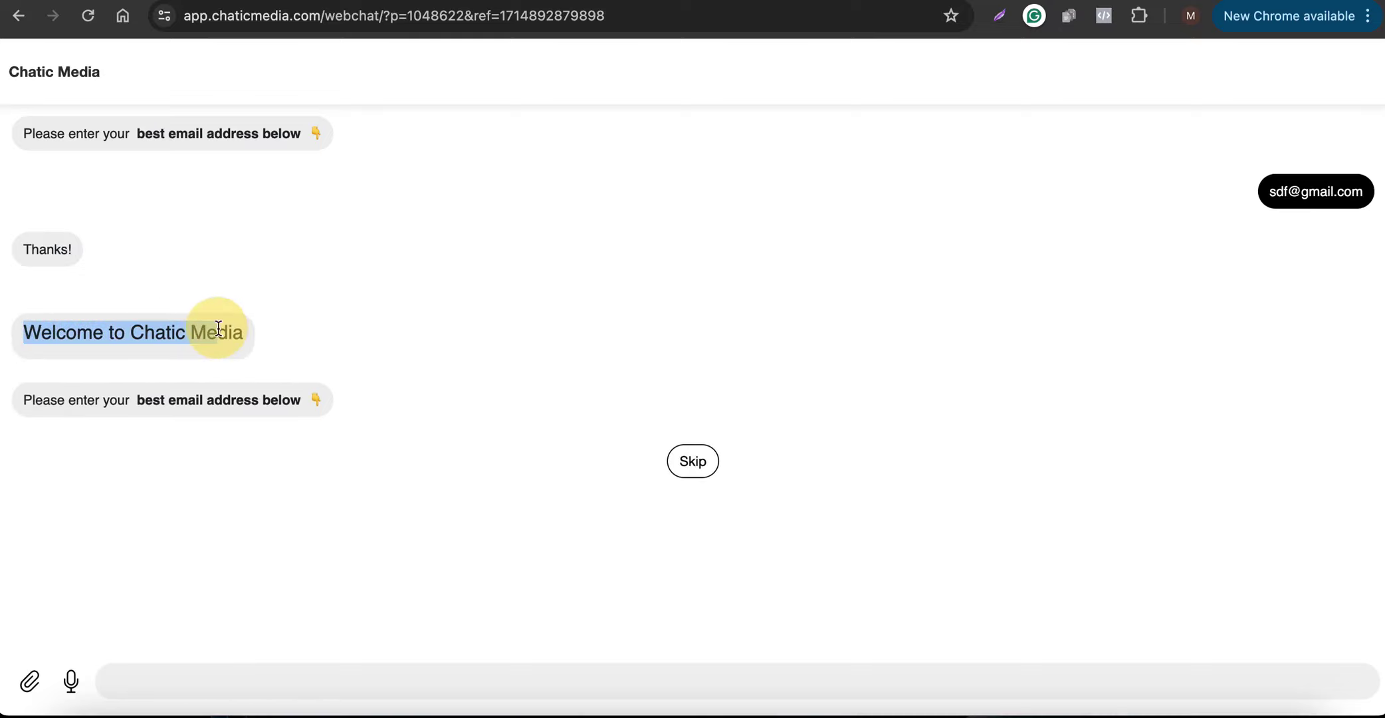
drag(43, 400, 305, 399)
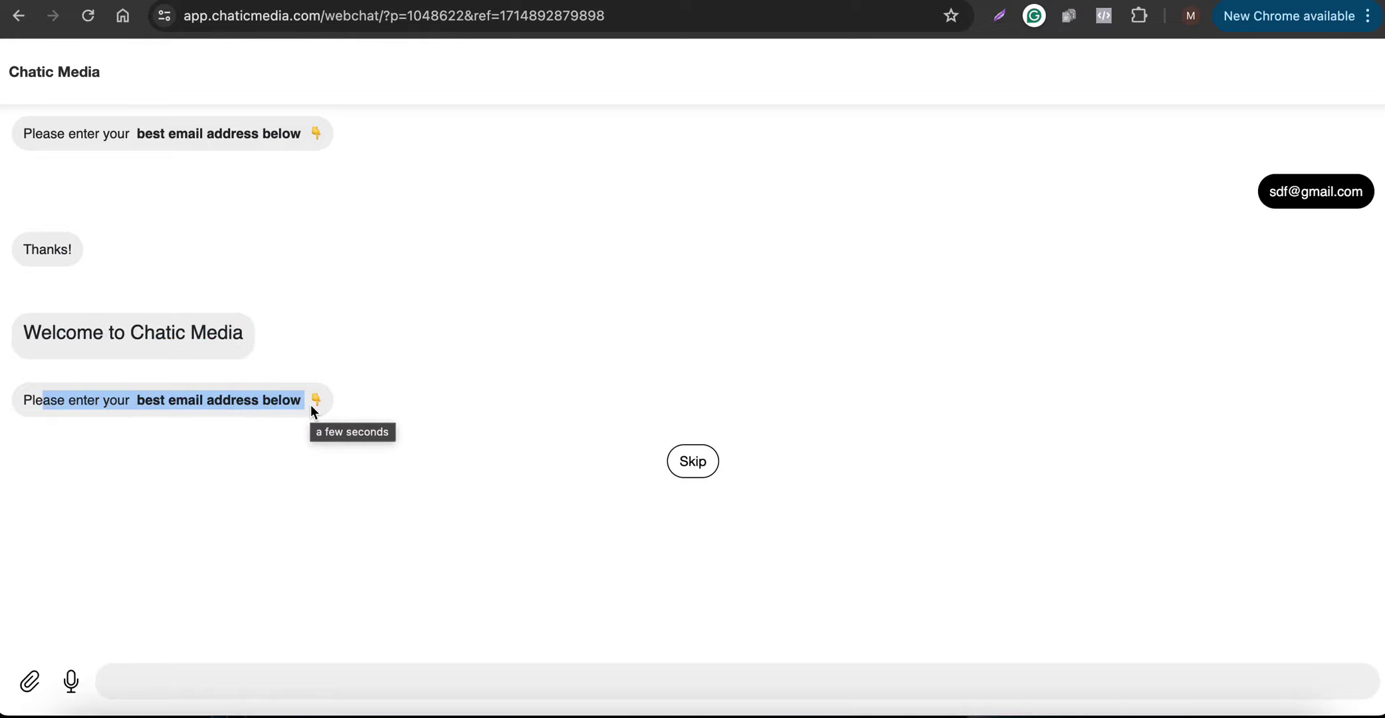
click(854, 2)
scroll(1125, 379, left, 10)
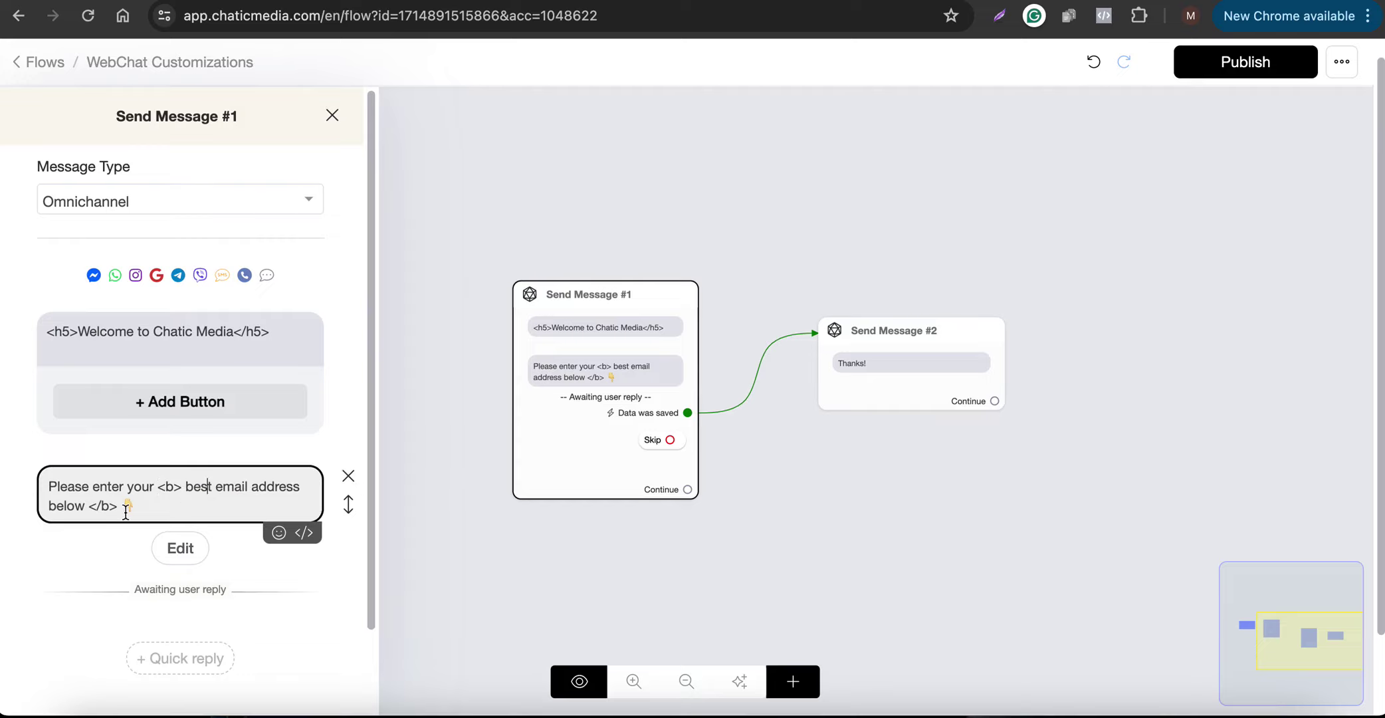
Step: Replace the bold phrase with <b style="color: red;">best email address below</b> 👇 and close the editor
drag(157, 488, 192, 509)
text(<b style="color: red;">best email address below</b> 👇)
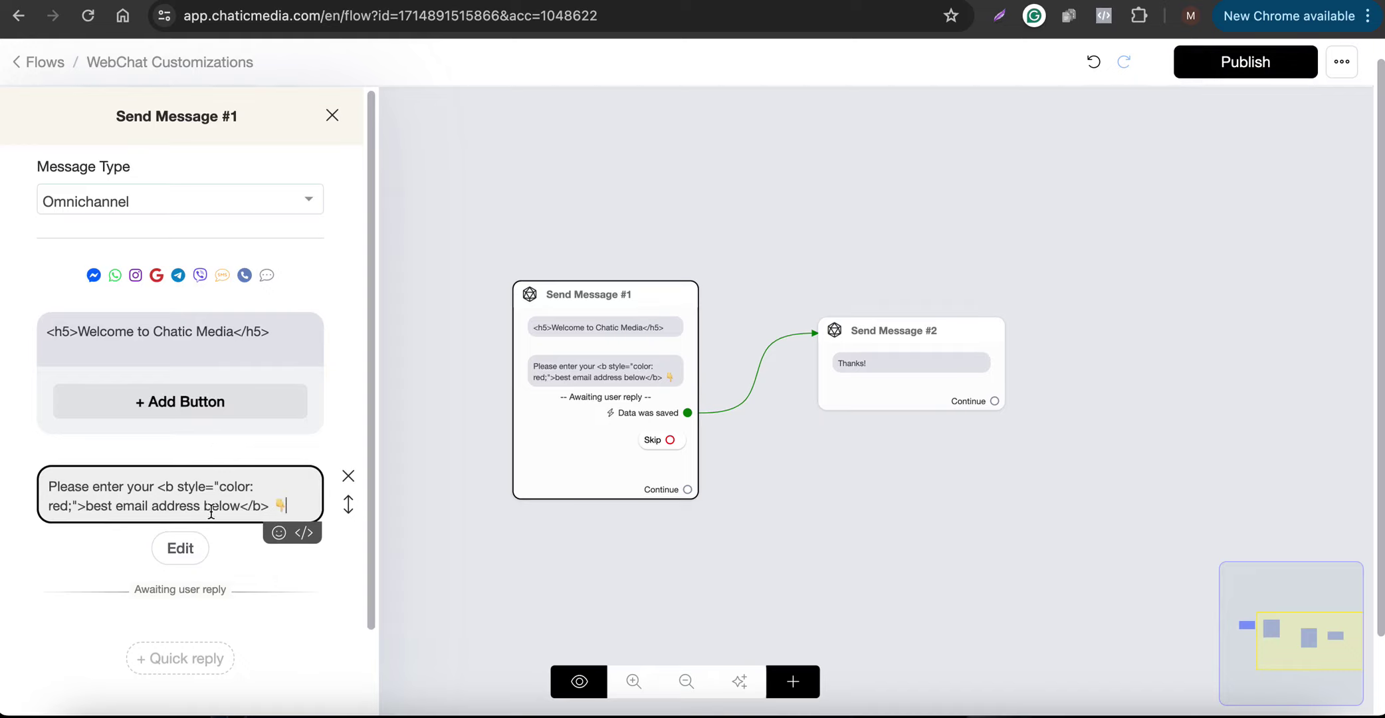
click(810, 191)
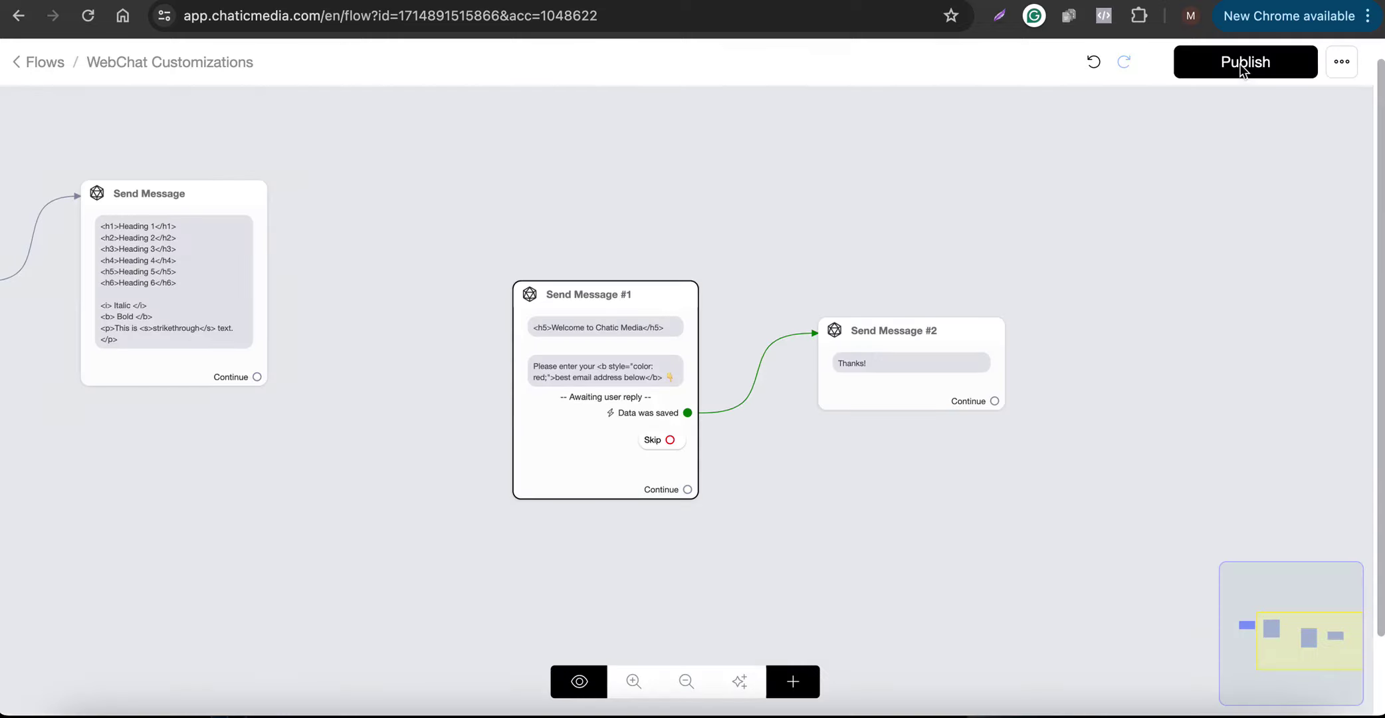
Step: Publish the flow and confirm 'best email address below' renders in bold red in the webchat
click(1241, 67)
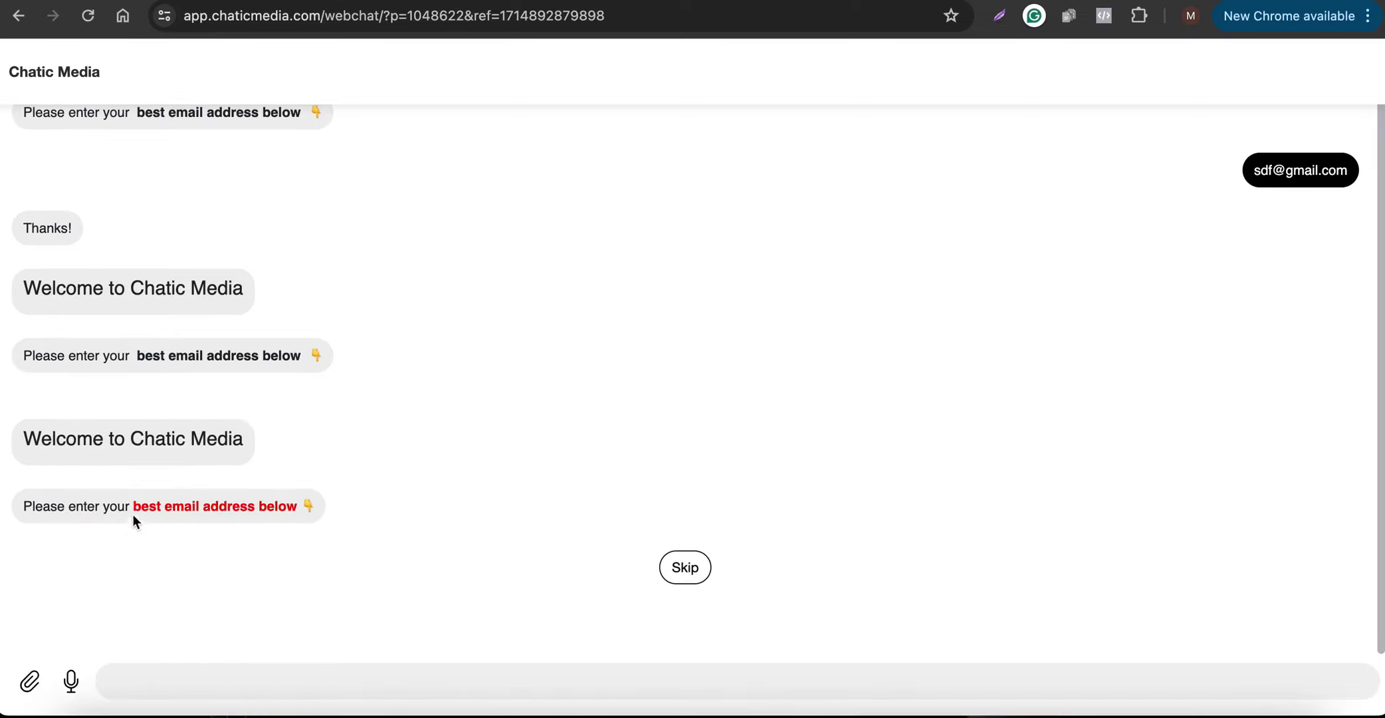
drag(26, 504, 271, 504)
click(117, 498)
drag(136, 501, 284, 504)
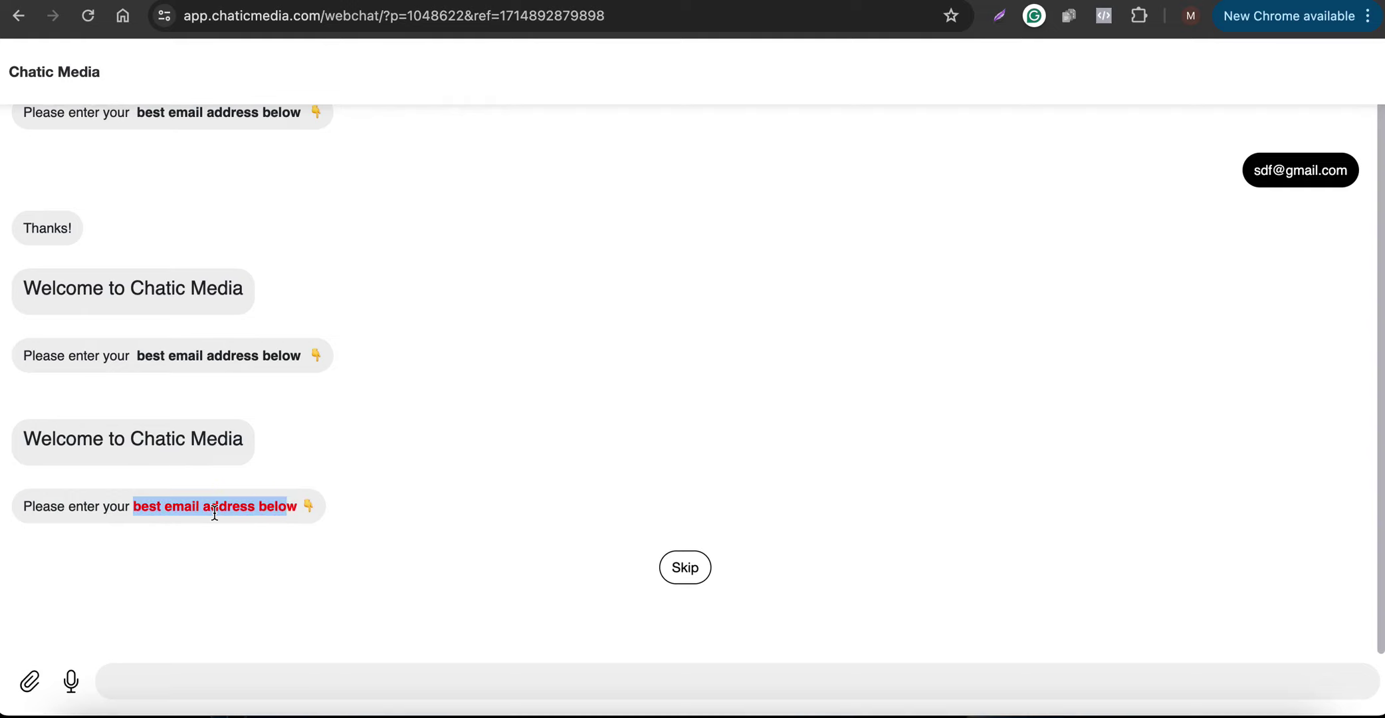